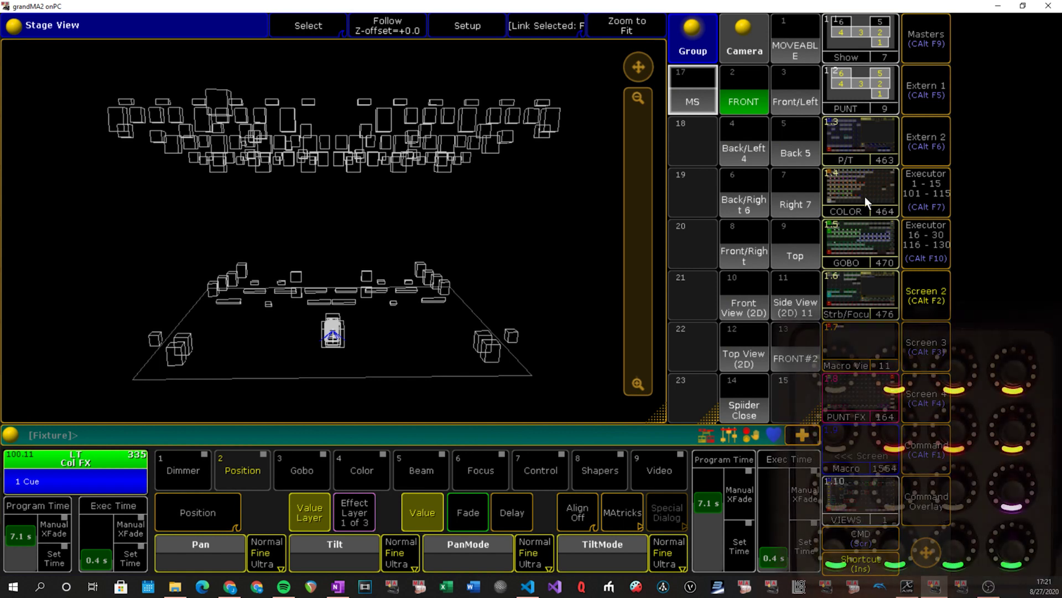
# Select group 17 MS and enter a pan value of 0 to centre it
pyautogui.click(689, 101)
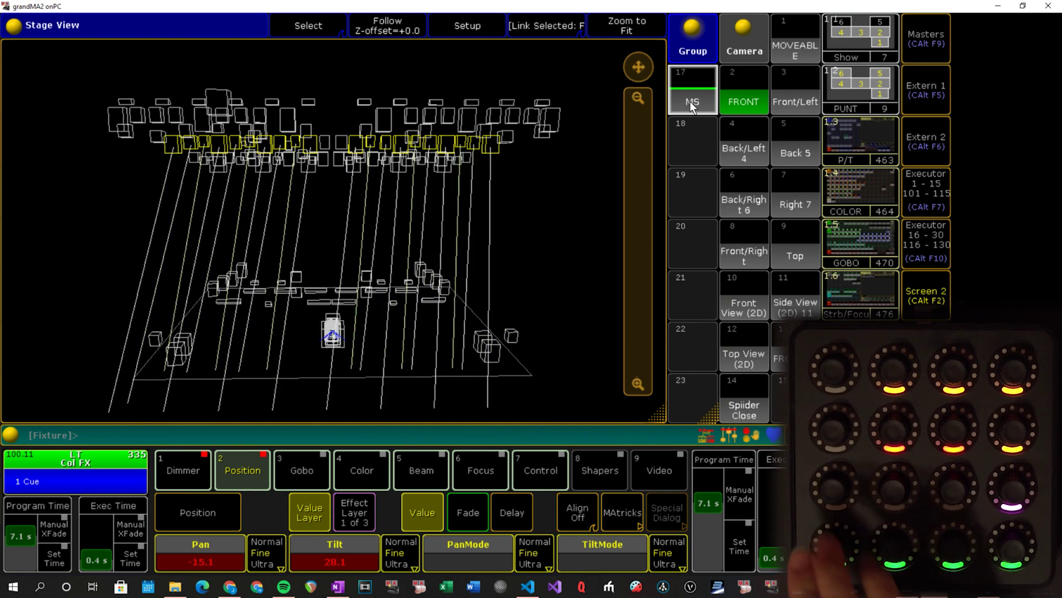
pyautogui.write('0')
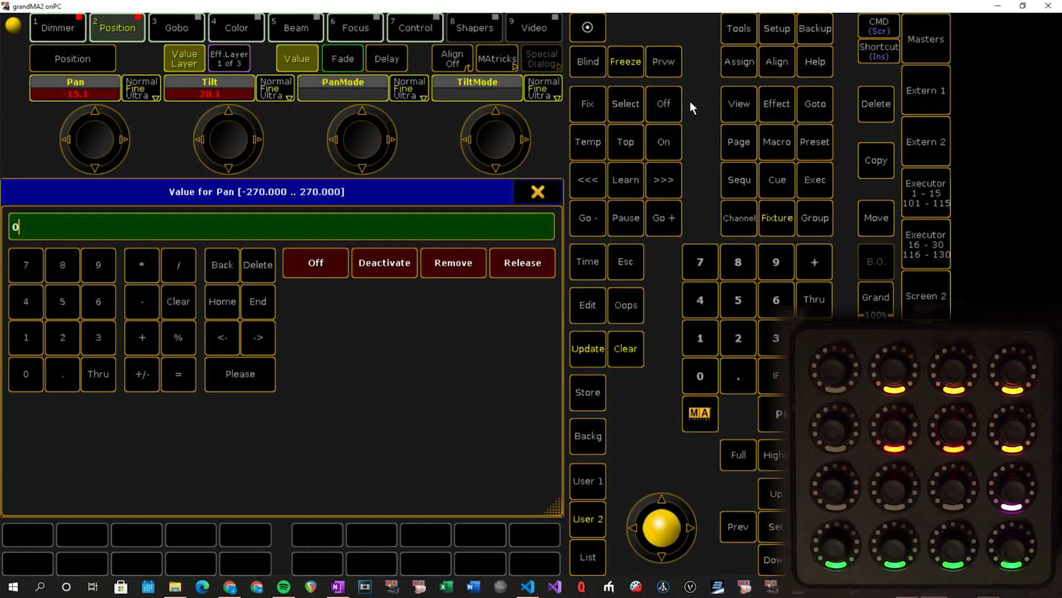
pyautogui.press('Return')
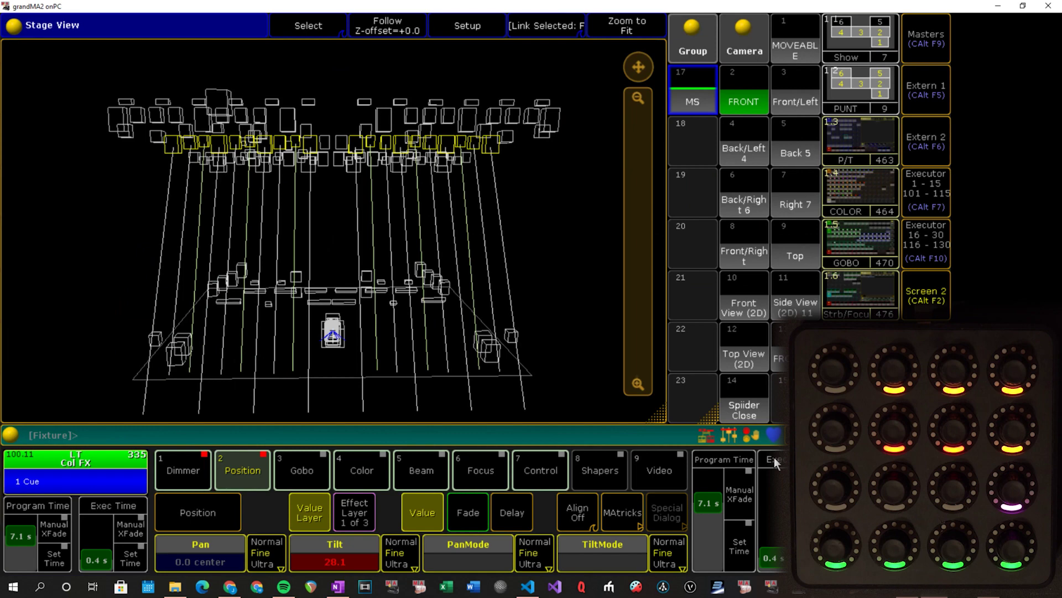
# Cycle the Align button to Align < and bring the MS group's pan to 4.3
pyautogui.click(580, 508)
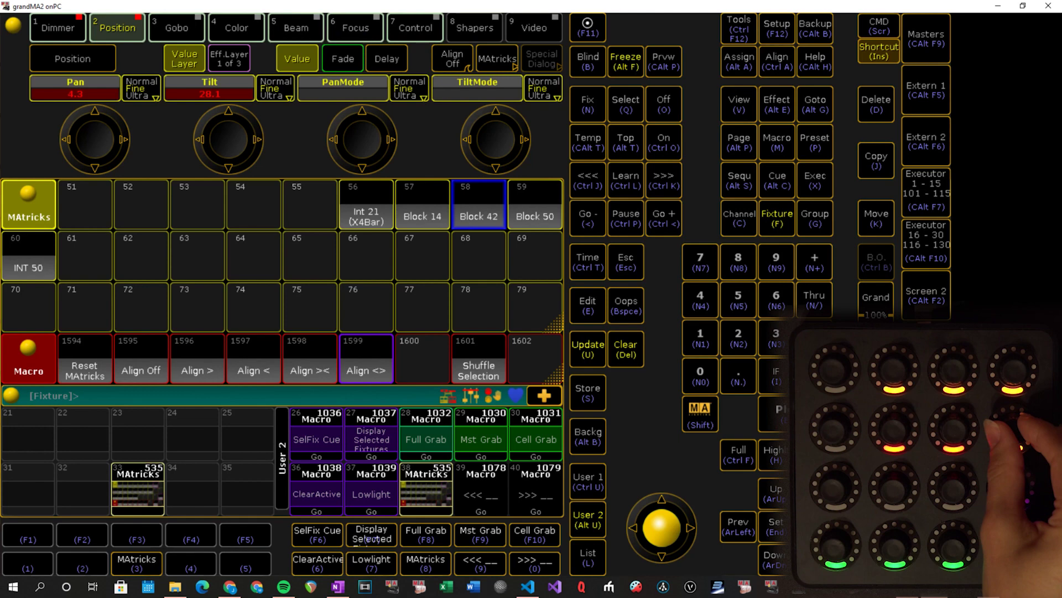
# Check the Extern 1 and Extern 2 screens, then return to Stage View via Screen 2
pyautogui.scroll(3, 309, 256)
pyautogui.scroll(3, 310, 256)
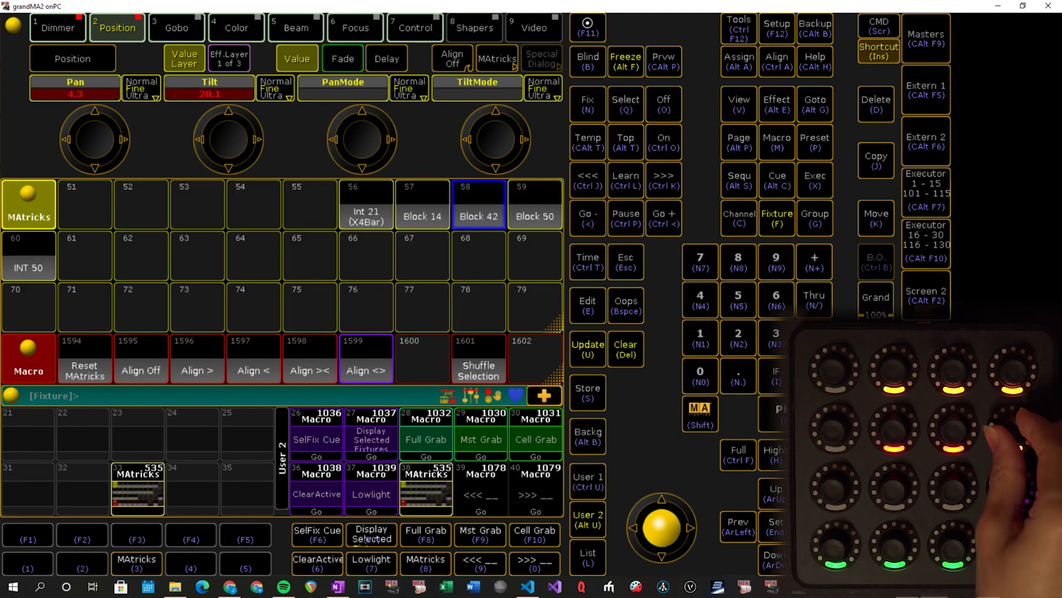
pyautogui.click(931, 311)
pyautogui.scroll(-4, 692, 244)
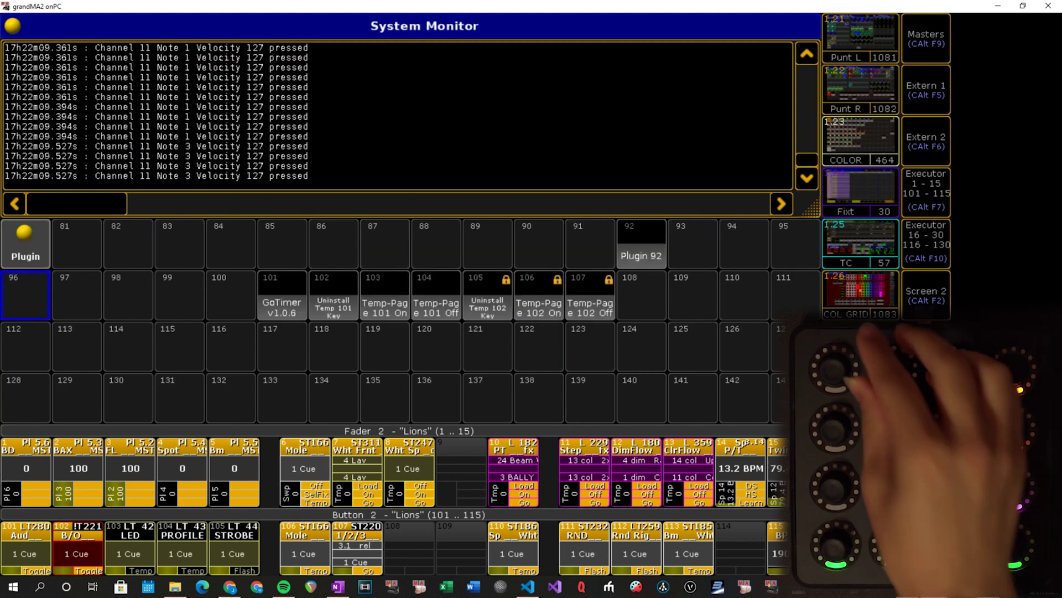
pyautogui.click(920, 101)
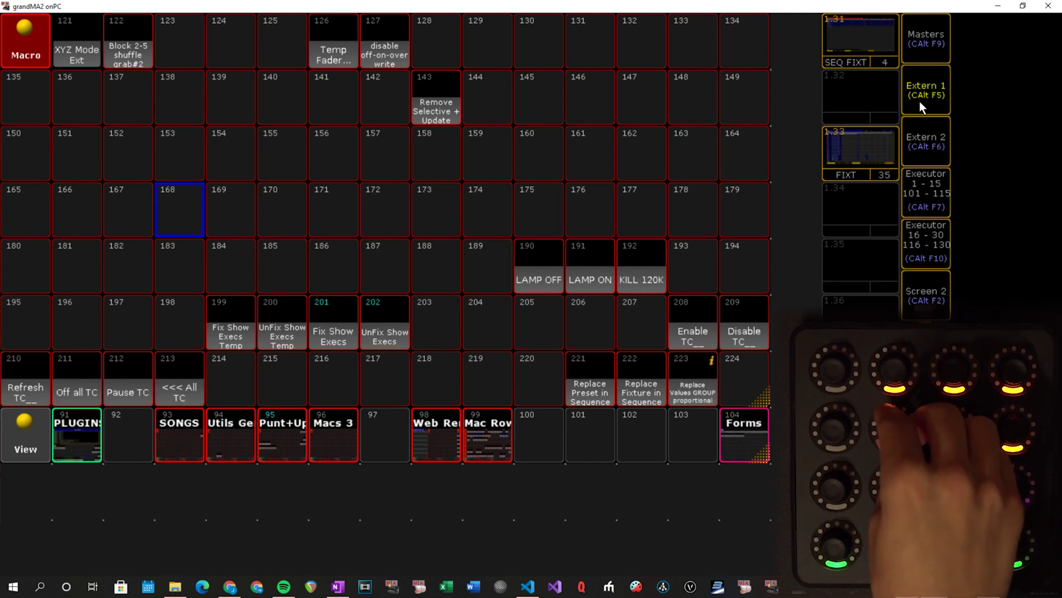
pyautogui.click(930, 139)
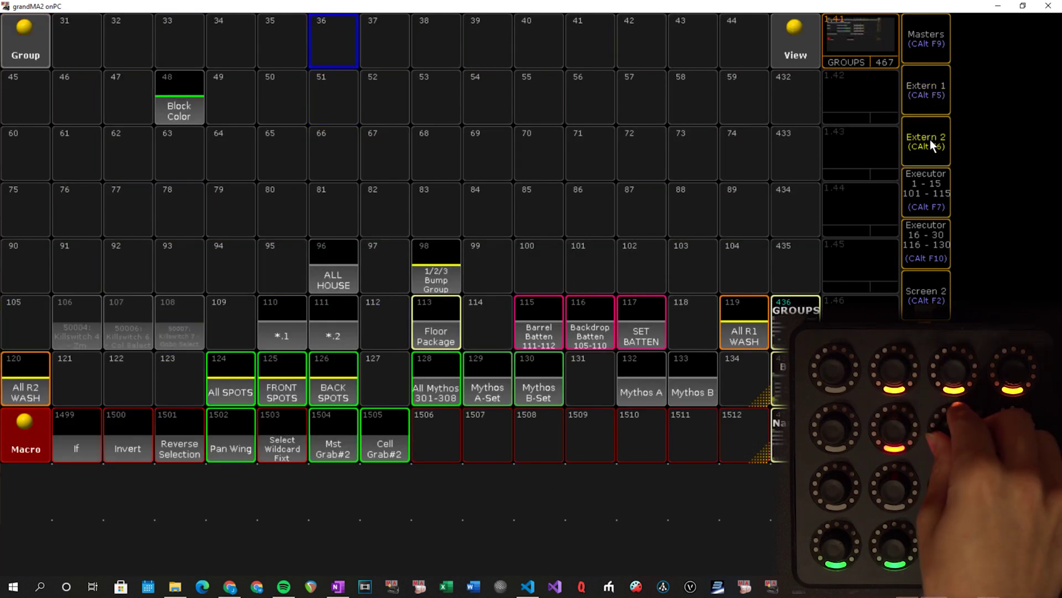
pyautogui.click(922, 296)
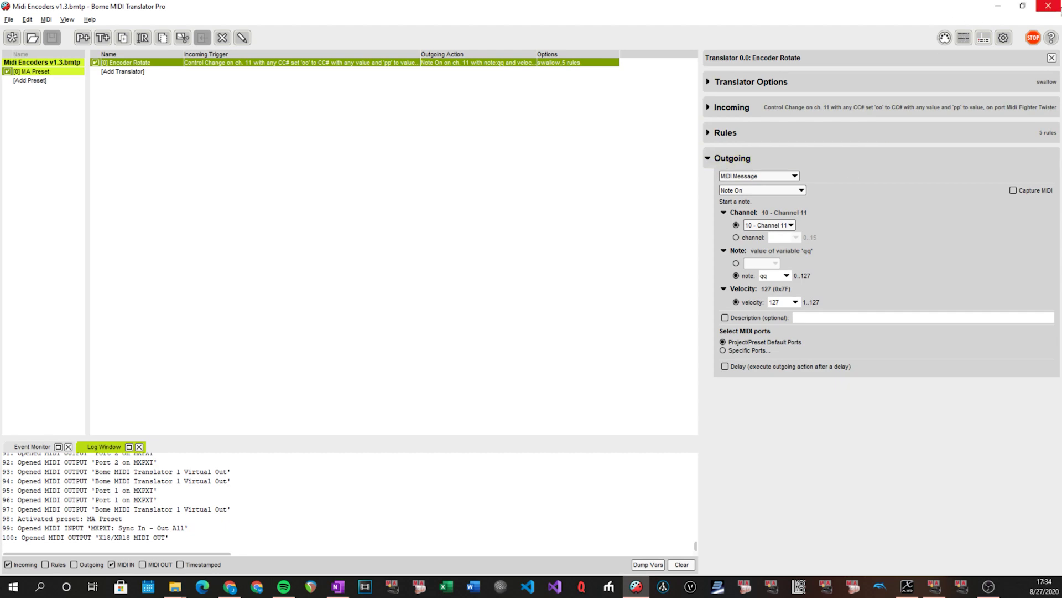
# Minimize Bome MIDI Translator Pro and bring up Midifighter Utility 2.85 from the taskbar
pyautogui.click(1049, 6)
pyautogui.click(609, 588)
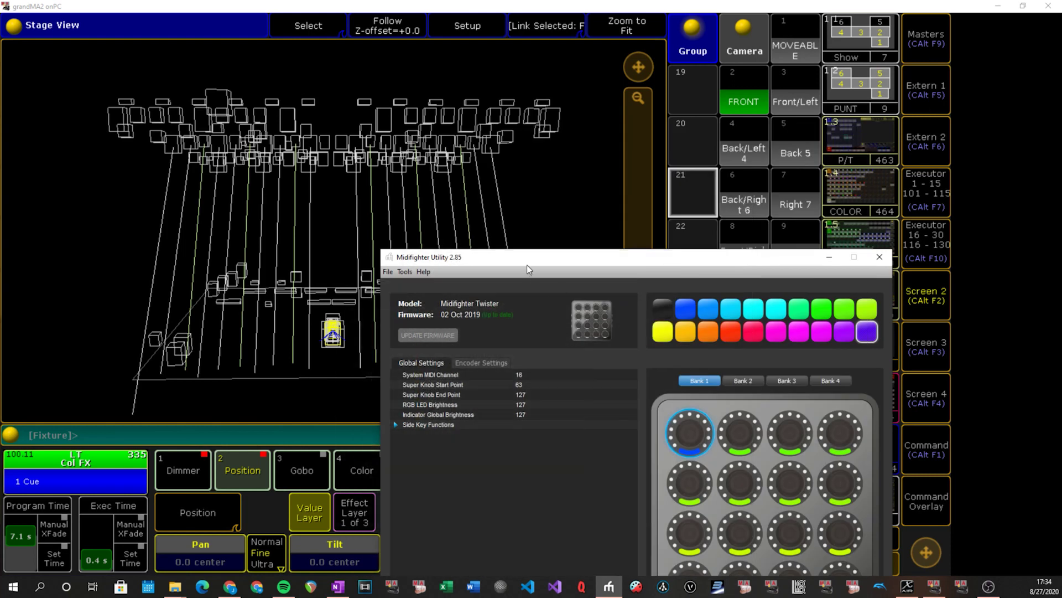
# Show OFF COLOR and import GD_MF-Bome_v1.3.2 Distribution.mfs via File > Import Settings
pyautogui.moveTo(527, 265); pyautogui.dragTo(293, 120)
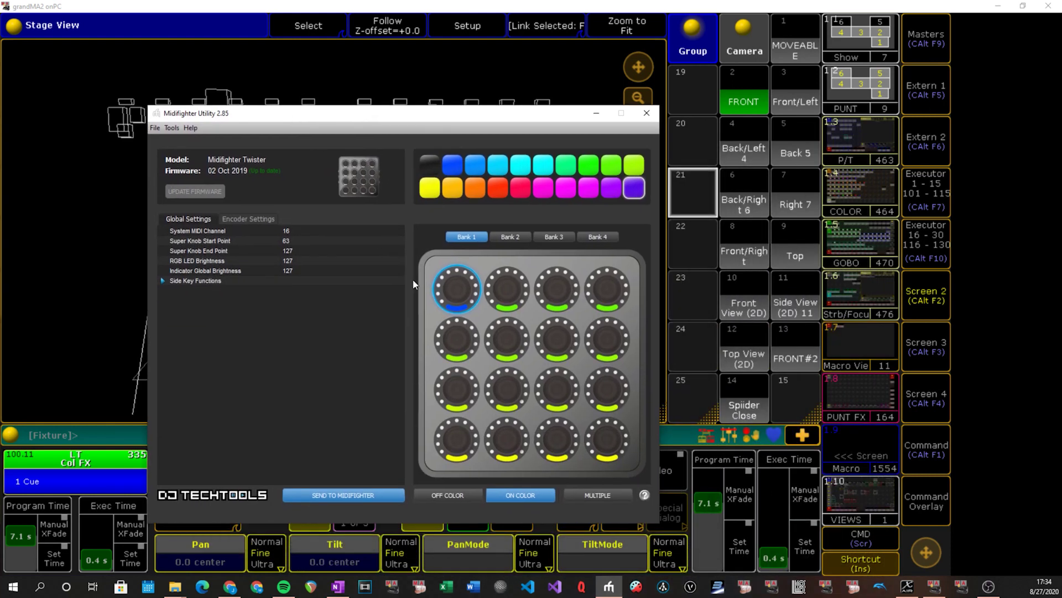
pyautogui.click(449, 495)
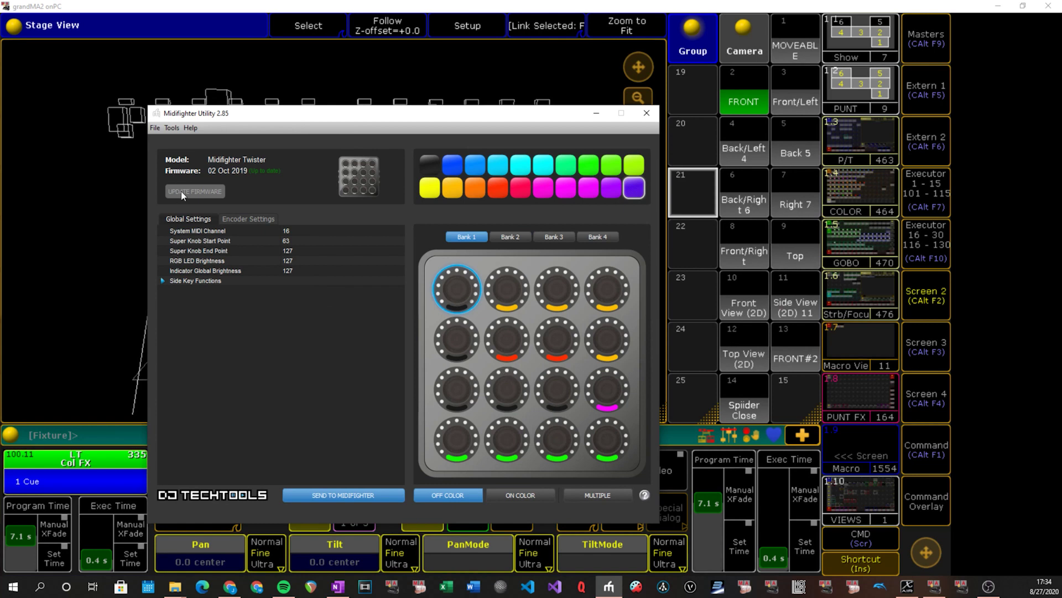
pyautogui.click(155, 128)
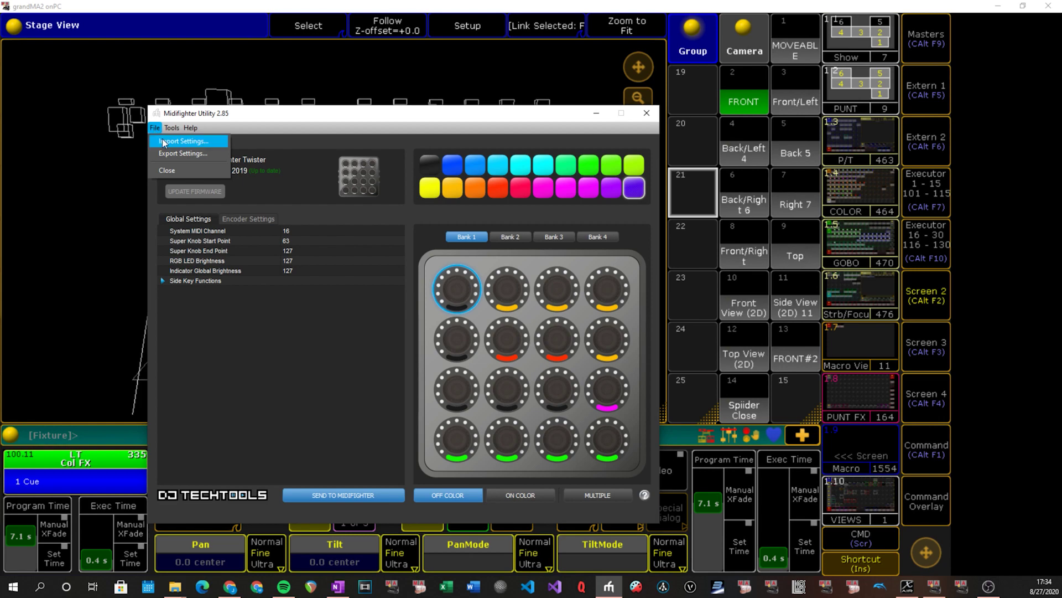
pyautogui.click(163, 141)
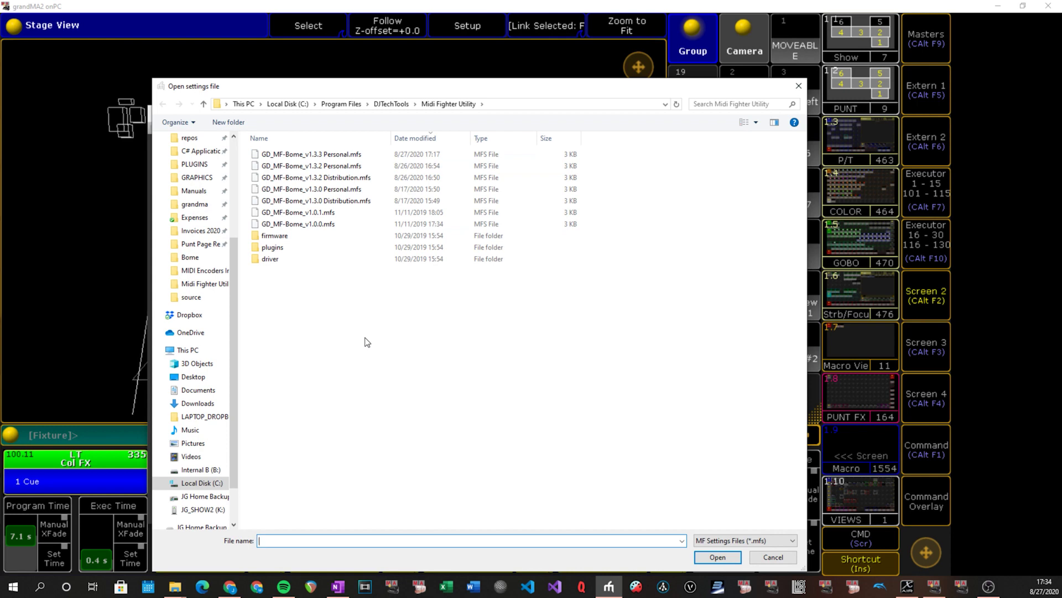
pyautogui.click(344, 178)
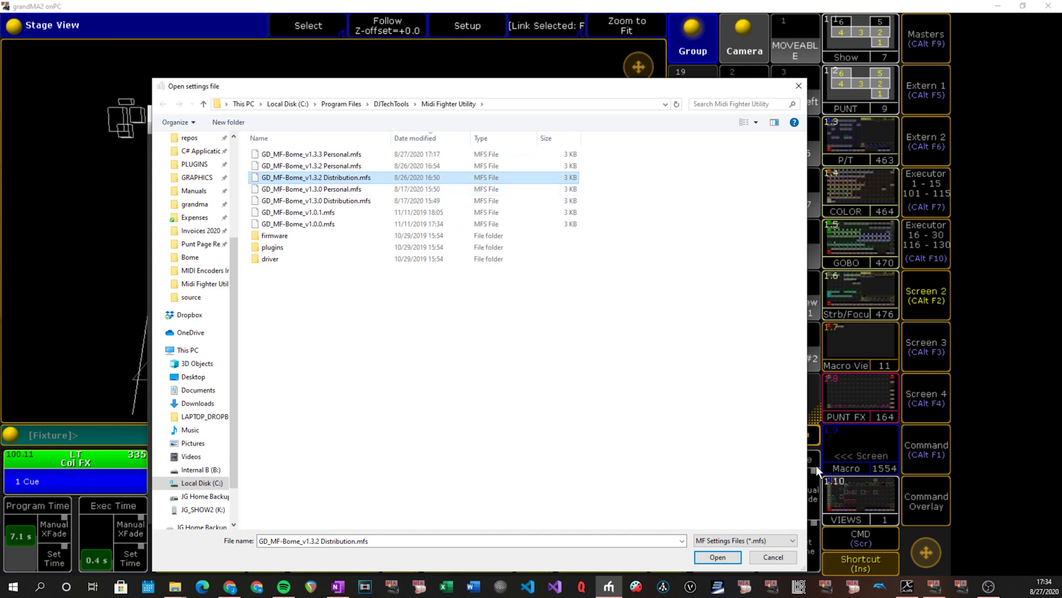
pyautogui.click(718, 557)
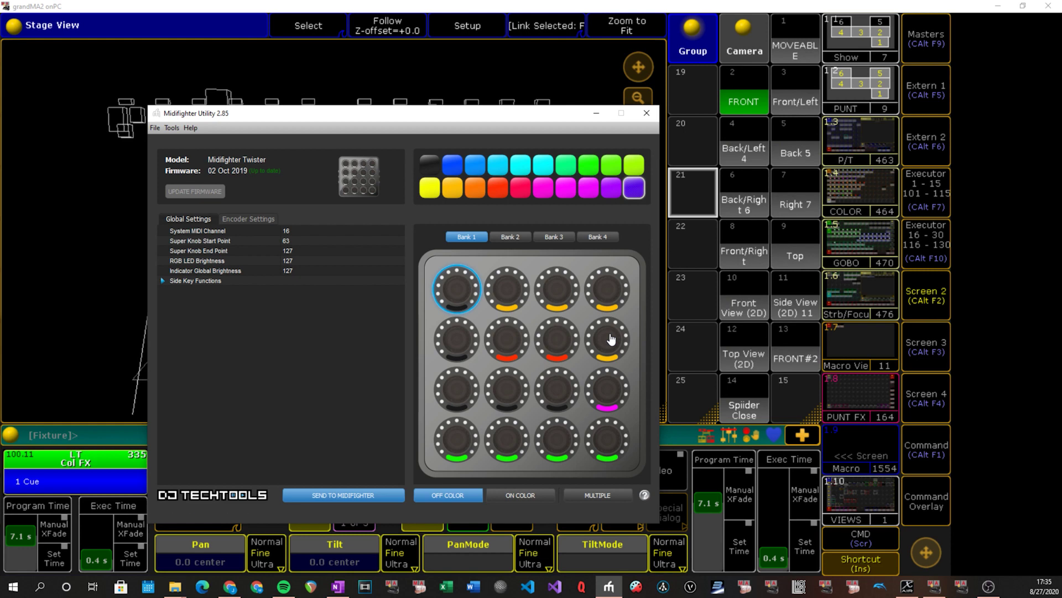
# Review the second knob's switch and rotary MIDI channel and number settings
pyautogui.click(517, 293)
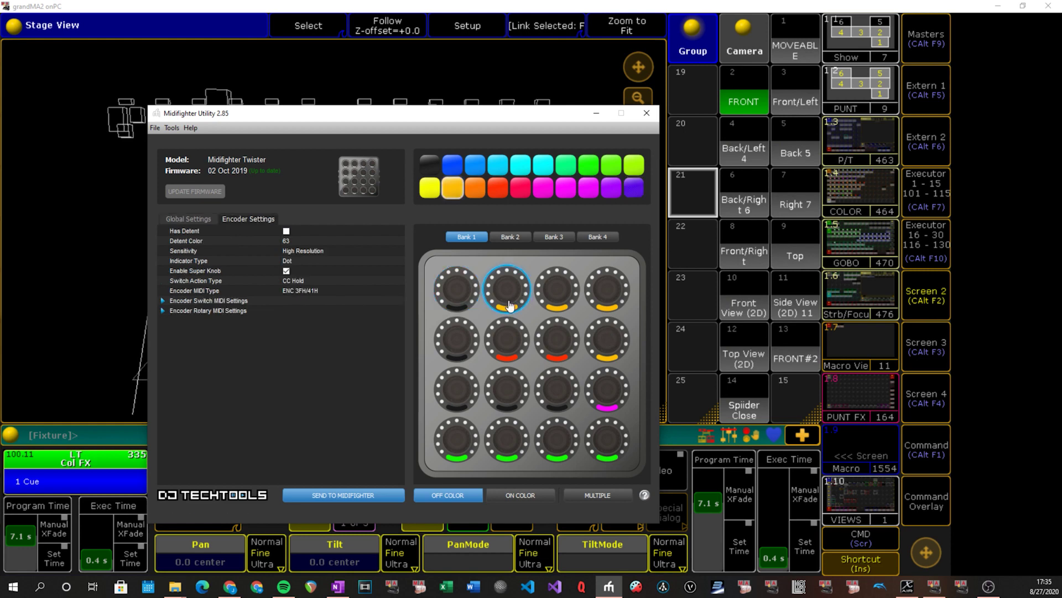
pyautogui.click(163, 300)
pyautogui.click(163, 332)
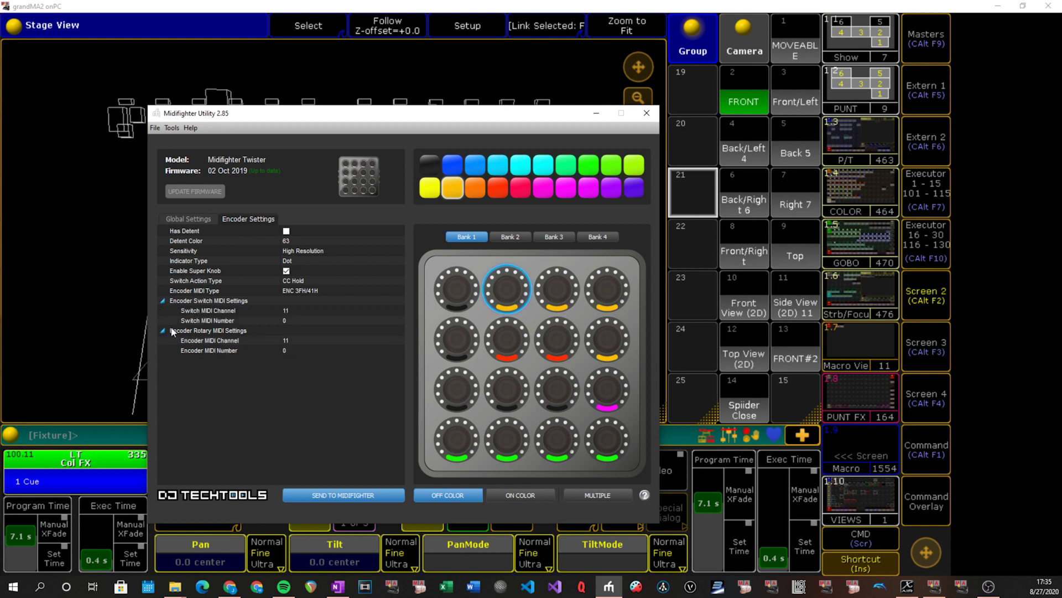
pyautogui.click(216, 311)
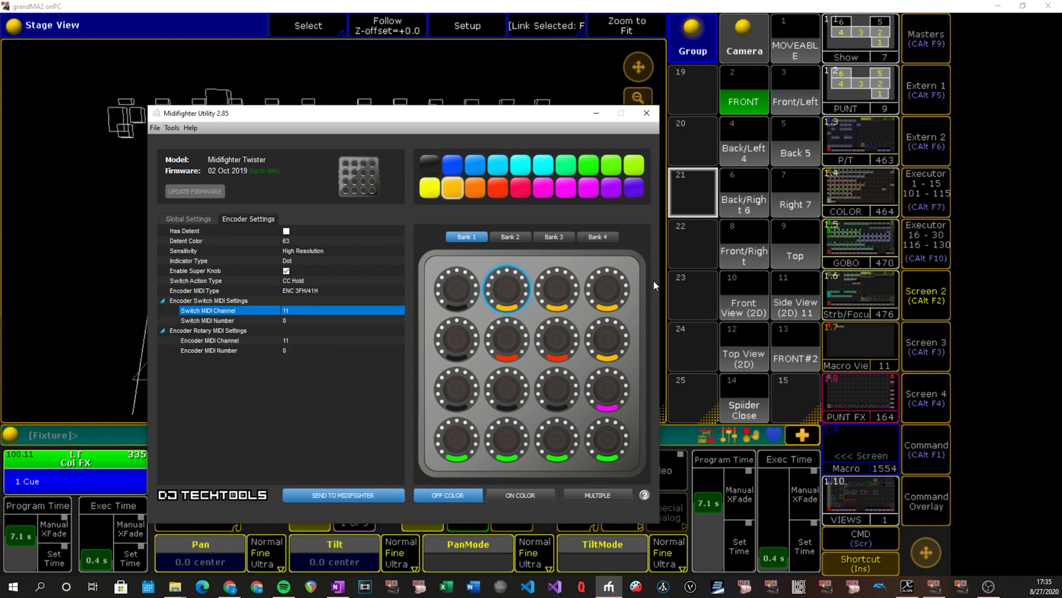
pyautogui.click(229, 320)
pyautogui.click(221, 351)
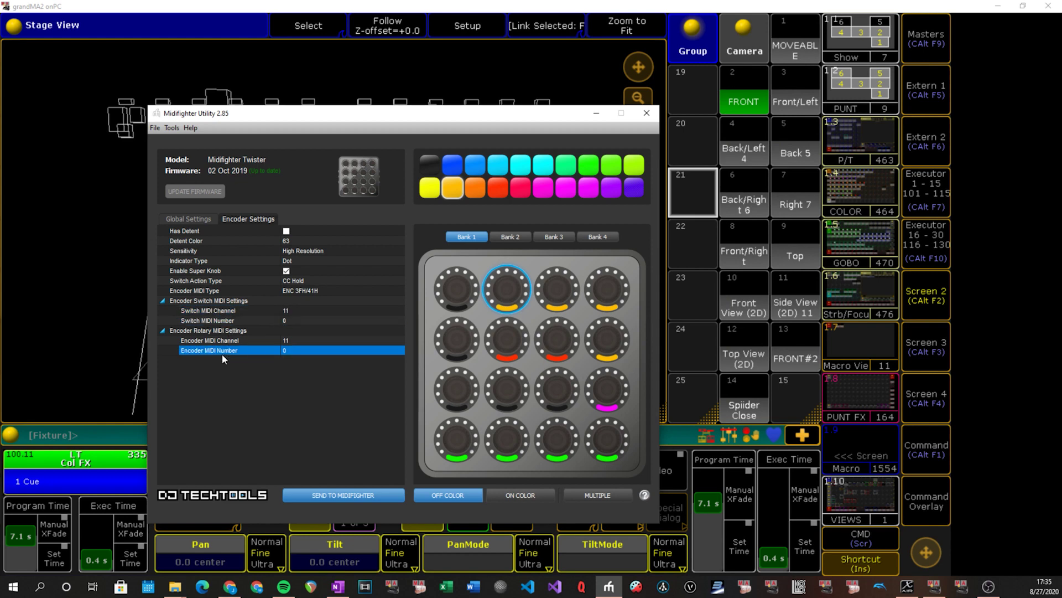
# Check the third and fourth knobs' MIDI numbers, then send the configuration to the Twister
pyautogui.click(564, 297)
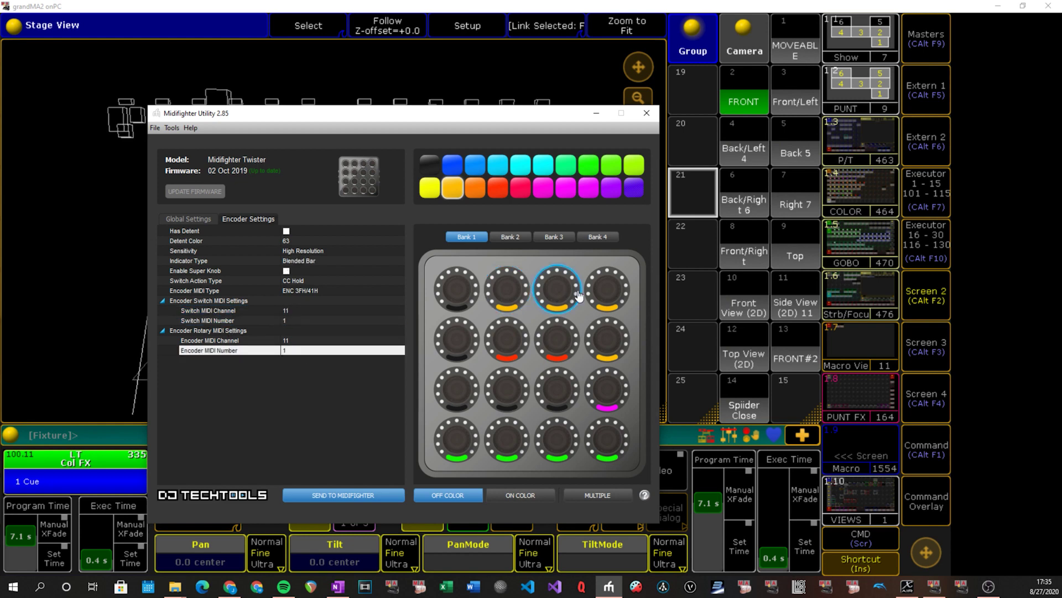
pyautogui.click(600, 289)
pyautogui.click(286, 320)
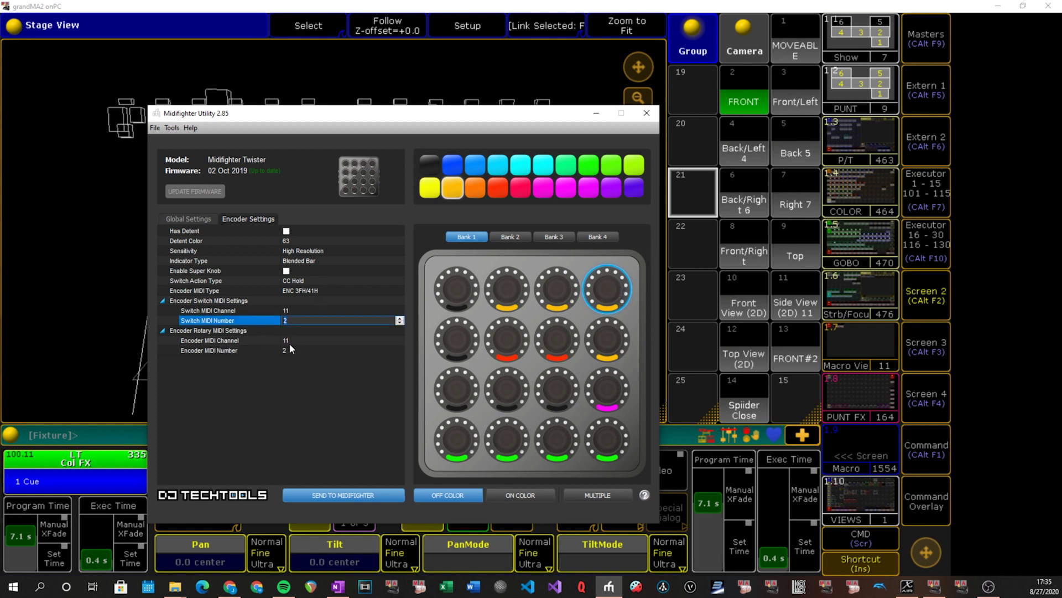
pyautogui.click(287, 347)
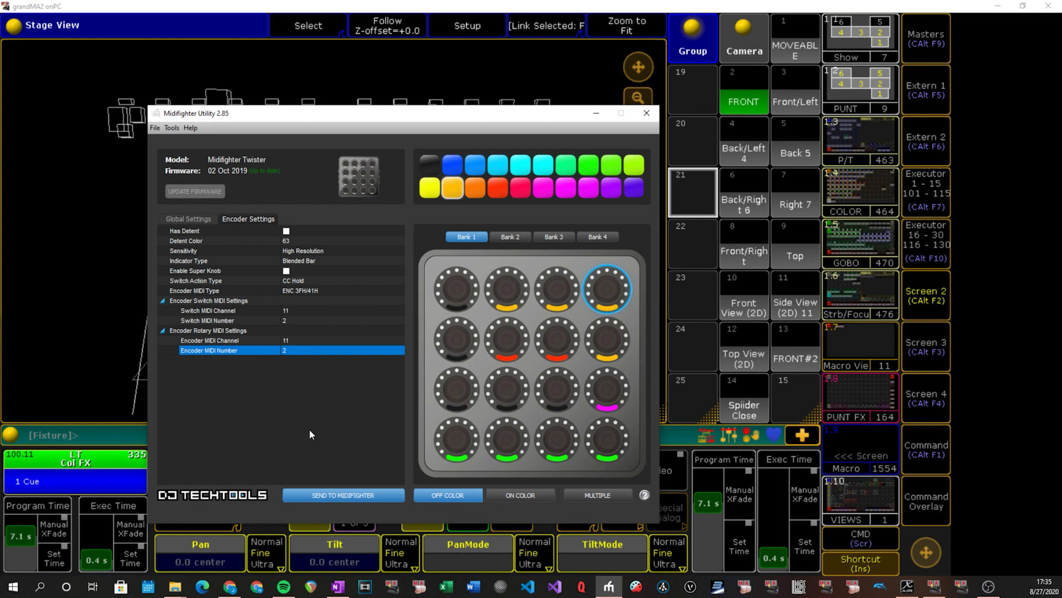
pyautogui.click(373, 496)
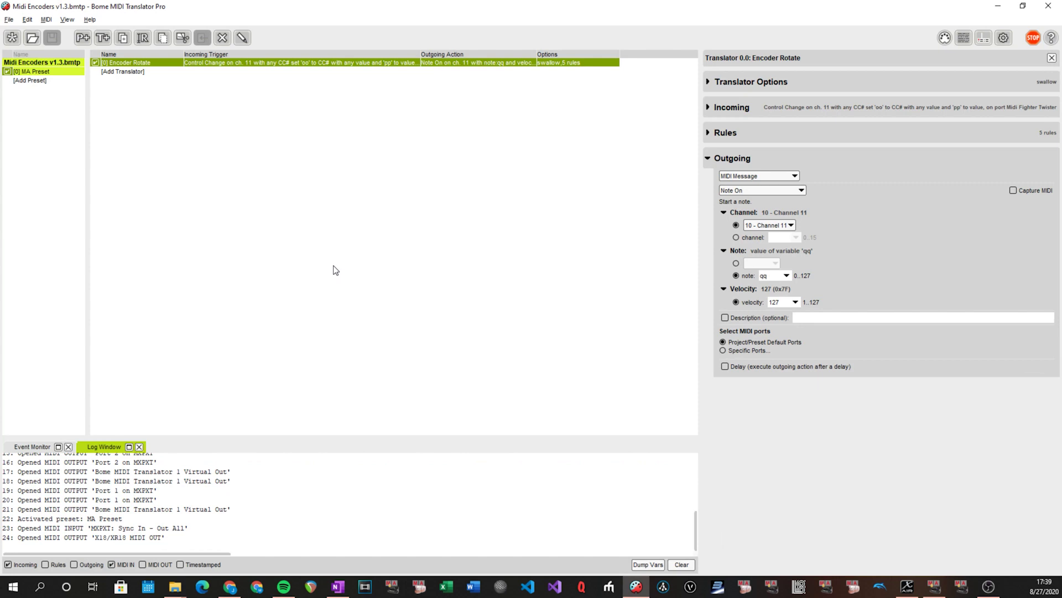
# Open the Midi Encoders v1.3.bmtp project from the File menu
pyautogui.click(8, 19)
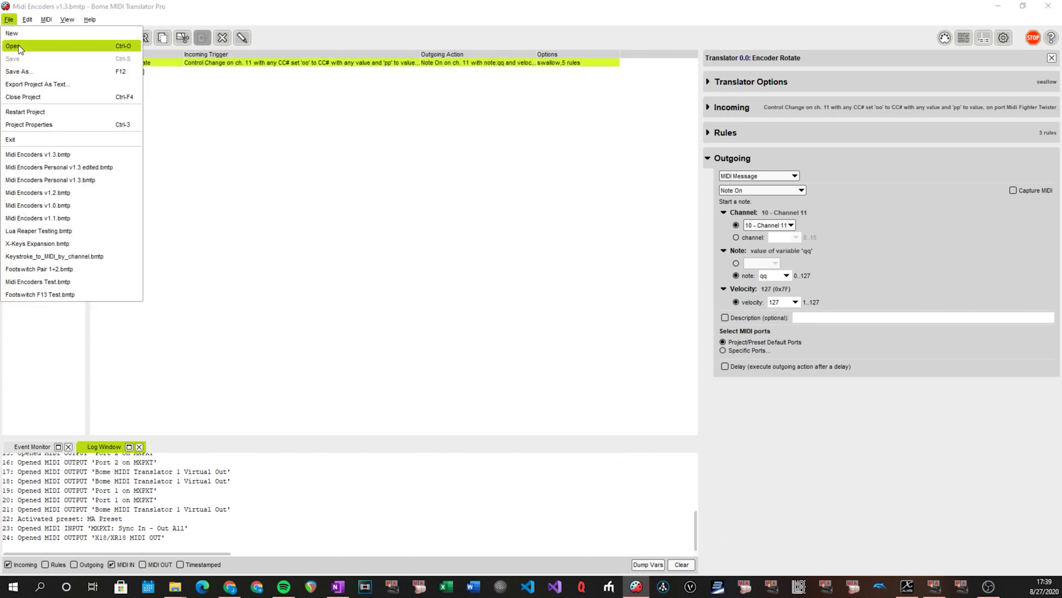
pyautogui.click(19, 48)
pyautogui.click(133, 132)
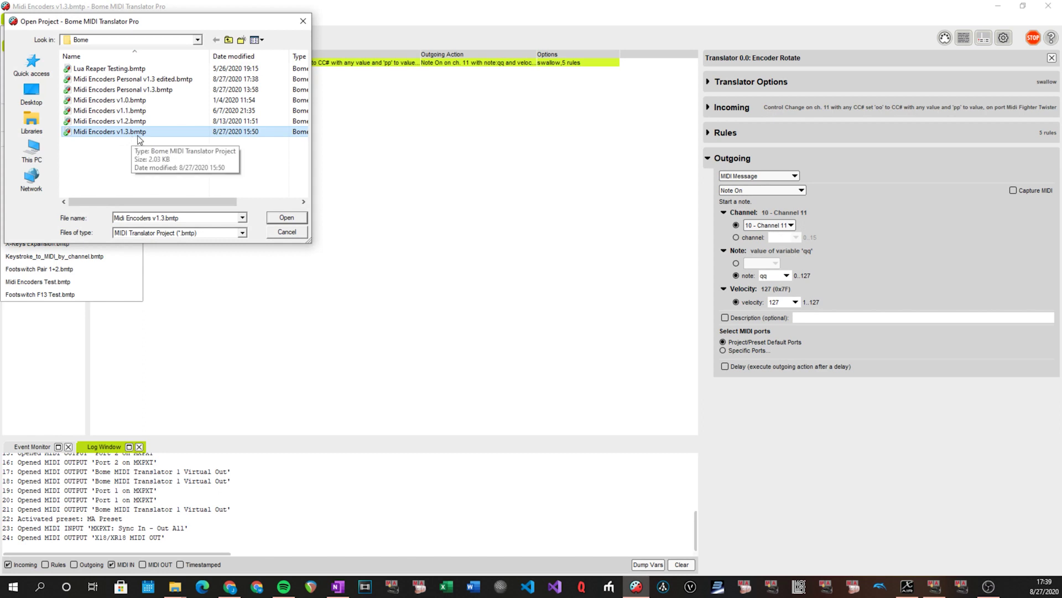
pyautogui.click(303, 21)
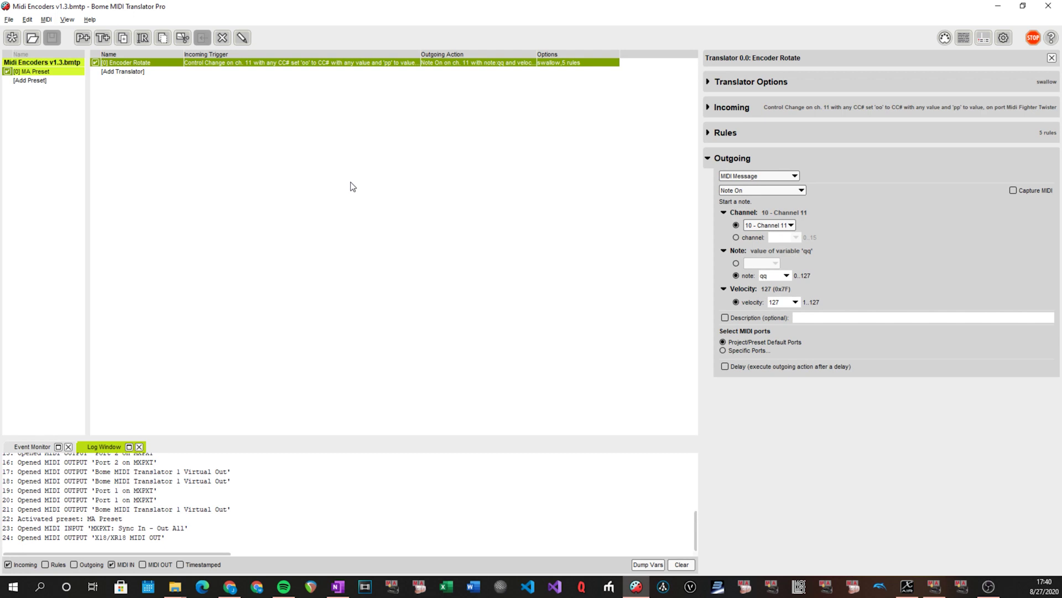
# Show the Project Default MIDI Ports and select Midi Fighter Twister in the MIDI IN list
pyautogui.click(945, 38)
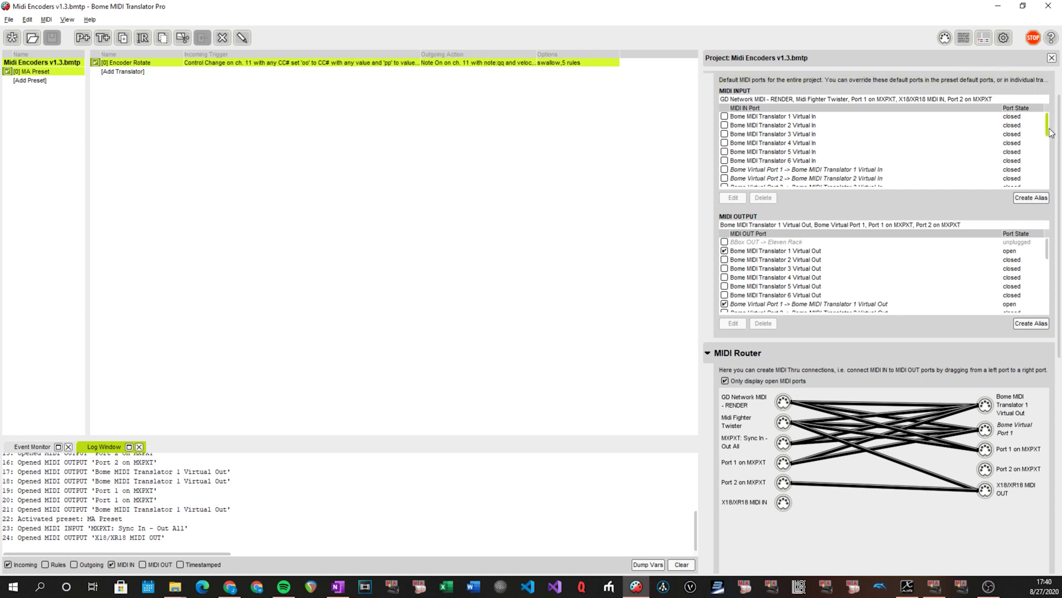
pyautogui.moveTo(1048, 133); pyautogui.dragTo(1053, 169)
pyautogui.click(789, 138)
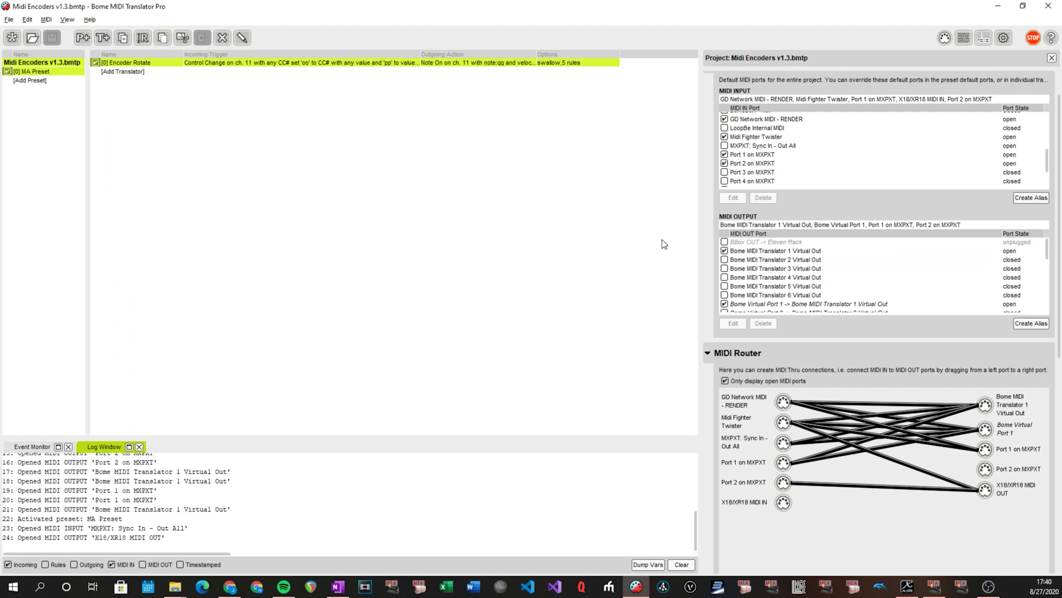
pyautogui.click(46, 22)
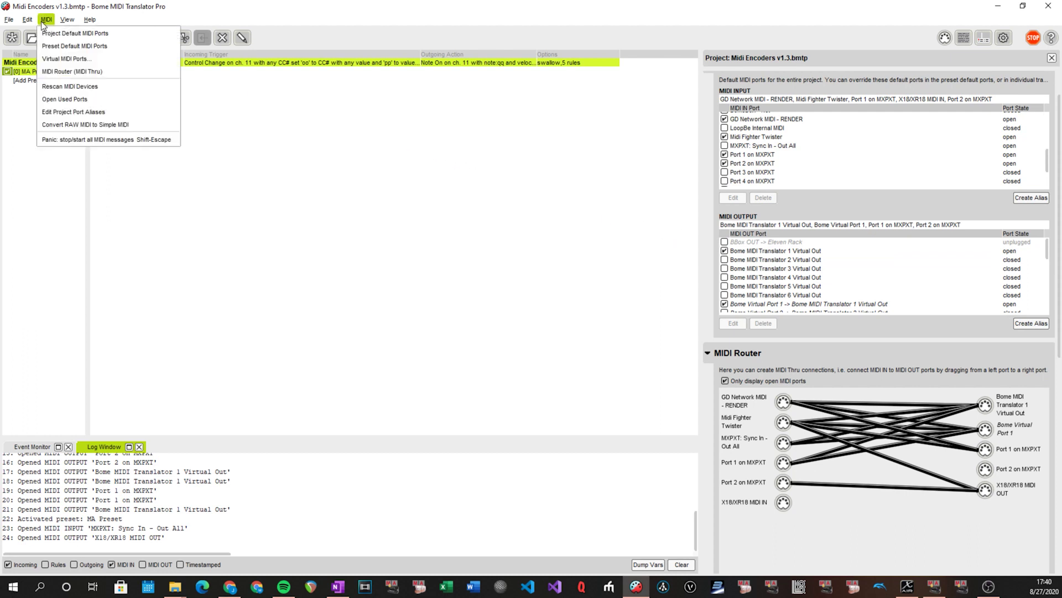
pyautogui.click(61, 74)
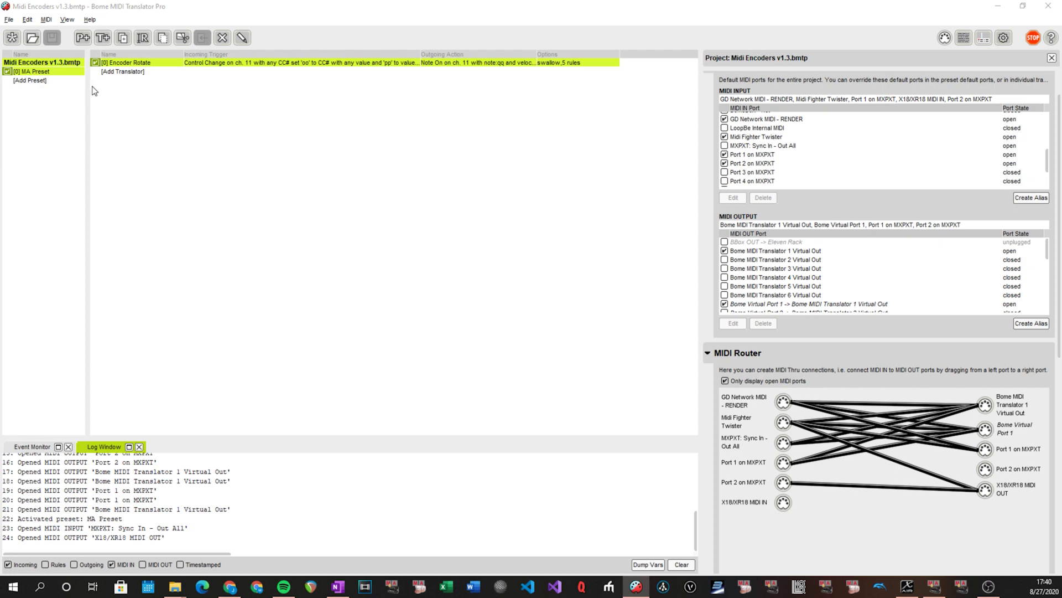
pyautogui.hotkey('ctrl', 'alt', 's')
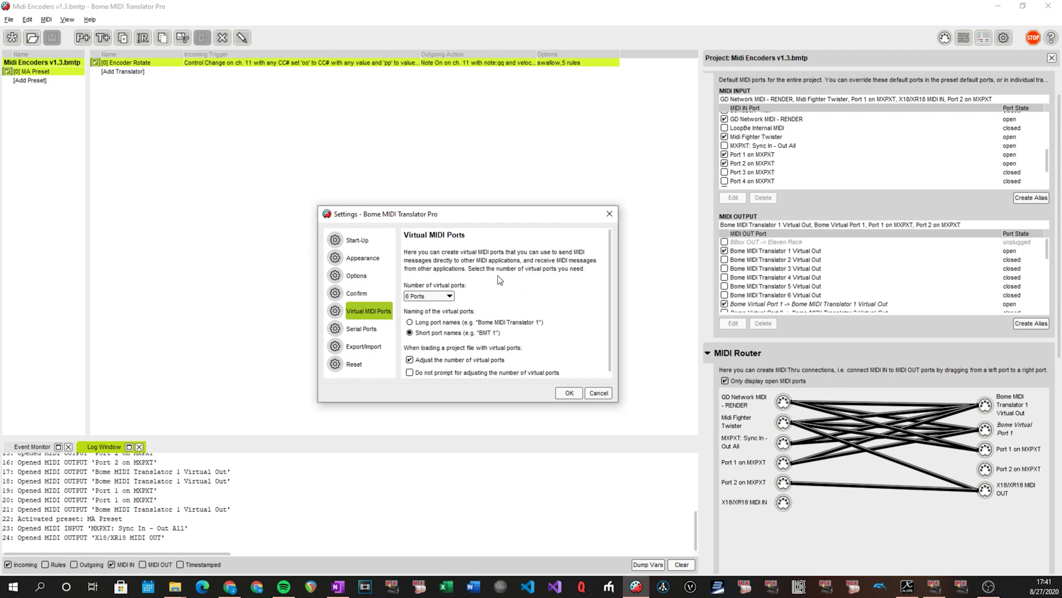
pyautogui.click(611, 214)
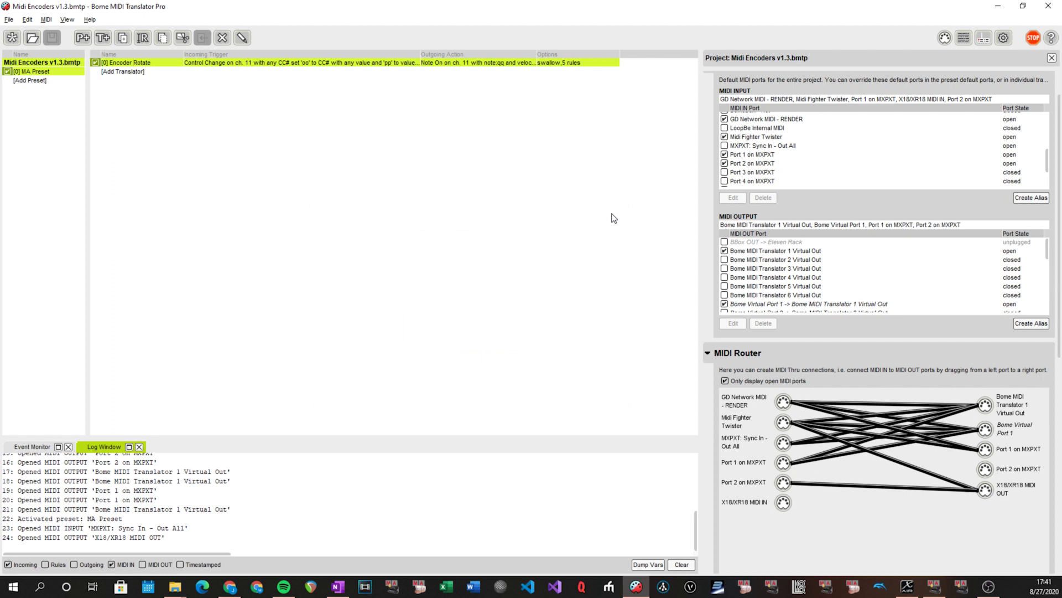
pyautogui.scroll(-2, 742, 254)
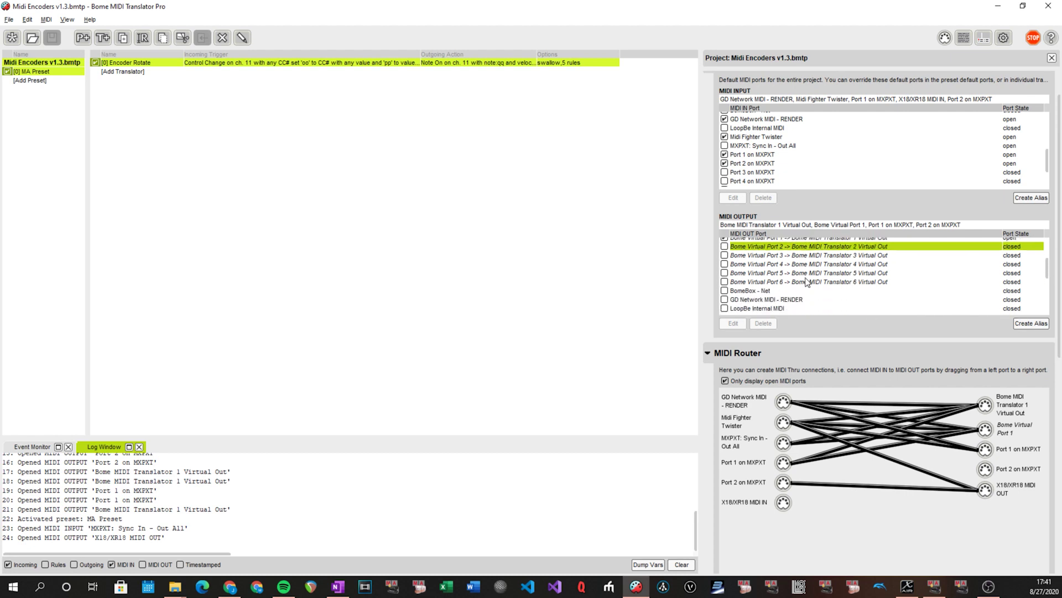
pyautogui.scroll(2, 791, 293)
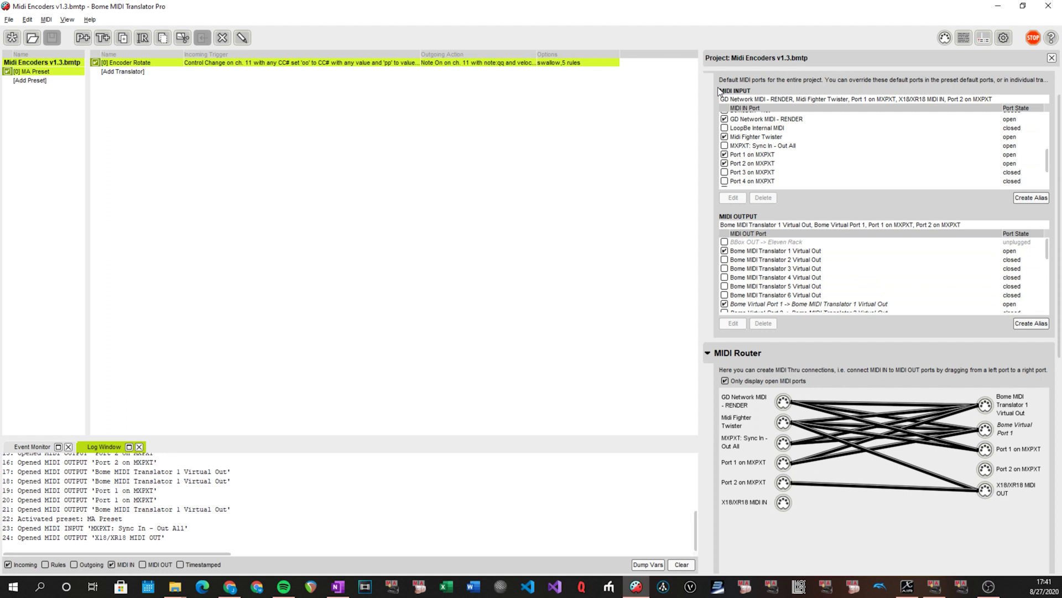
# Confirm Encoder Rotate's incoming trigger listens only on the Midi Fighter Twister port
pyautogui.click(135, 61)
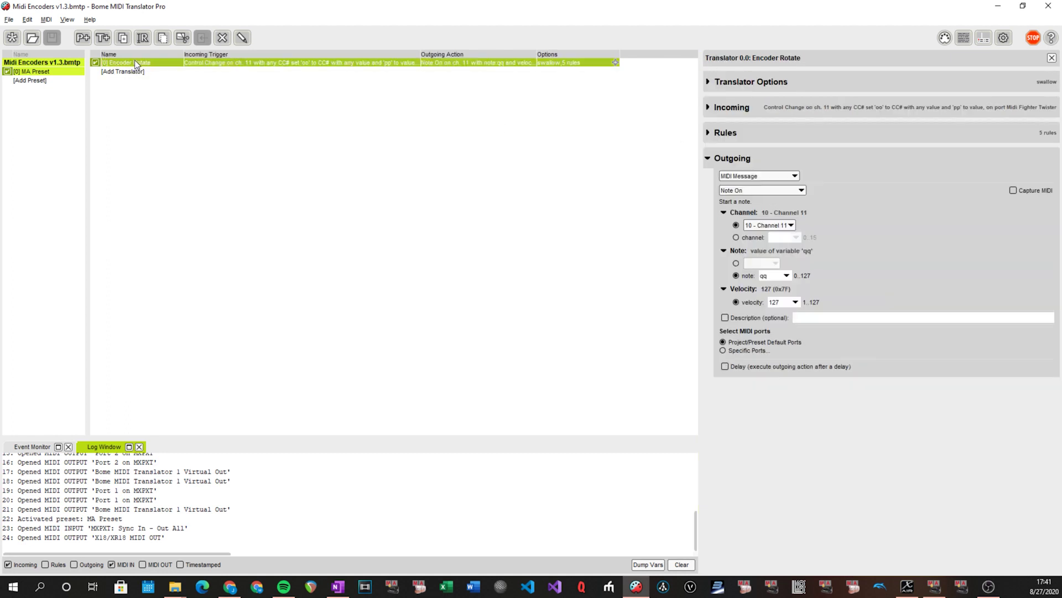
pyautogui.click(708, 112)
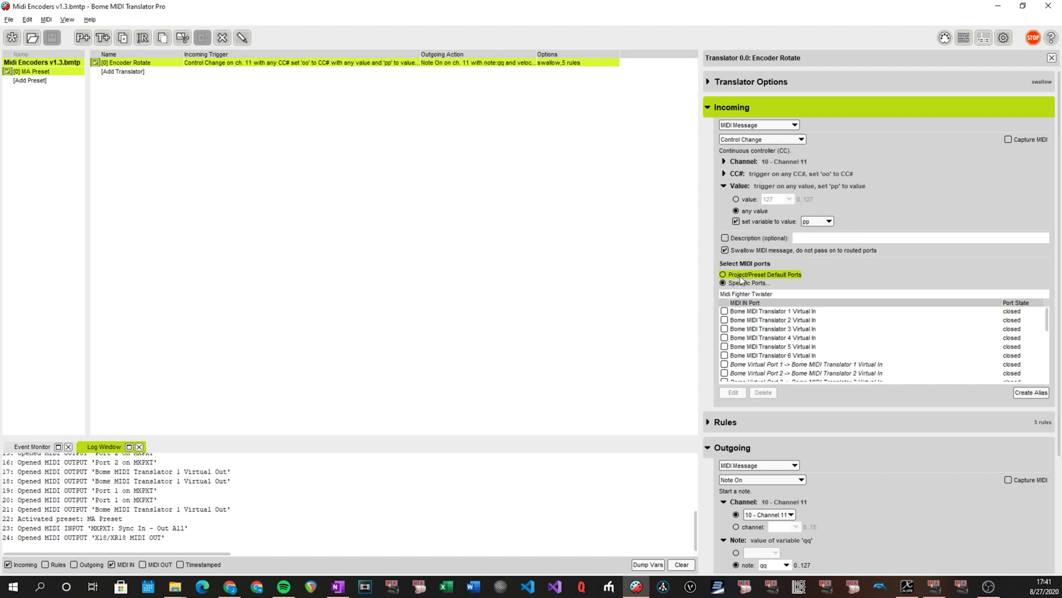
pyautogui.scroll(-3, 760, 347)
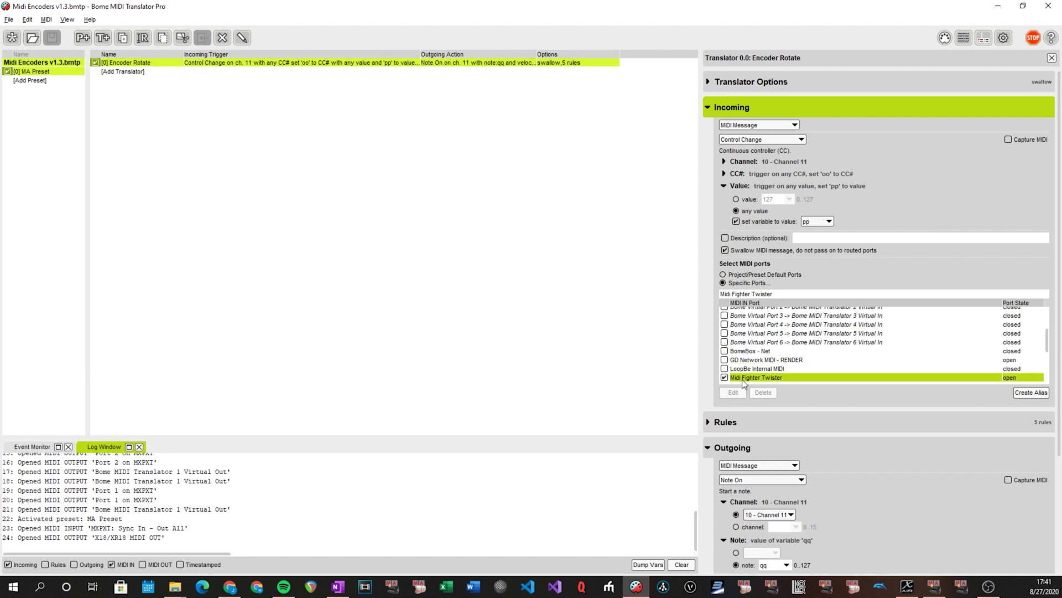
pyautogui.click(707, 110)
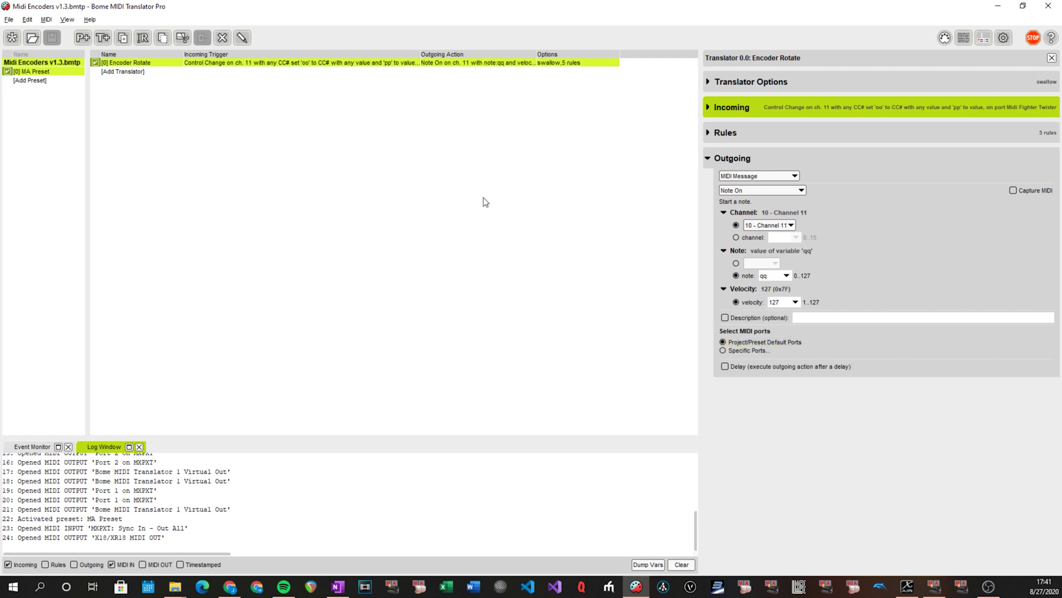
# Check MA Preset uses Preset Default MIDI Ports, then show the Project Default MIDI Ports
pyautogui.click(78, 72)
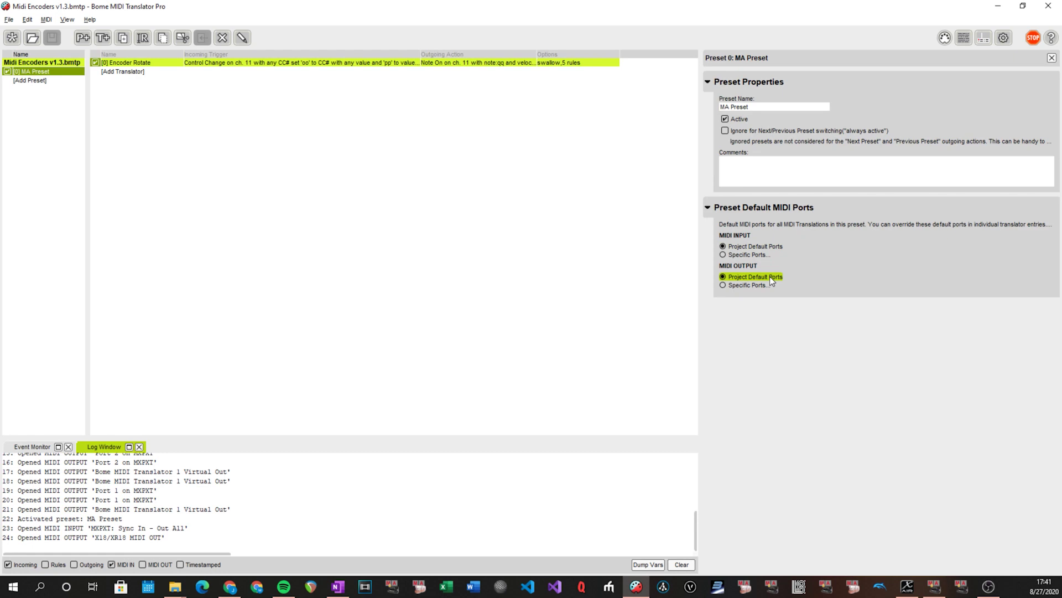
pyautogui.click(944, 38)
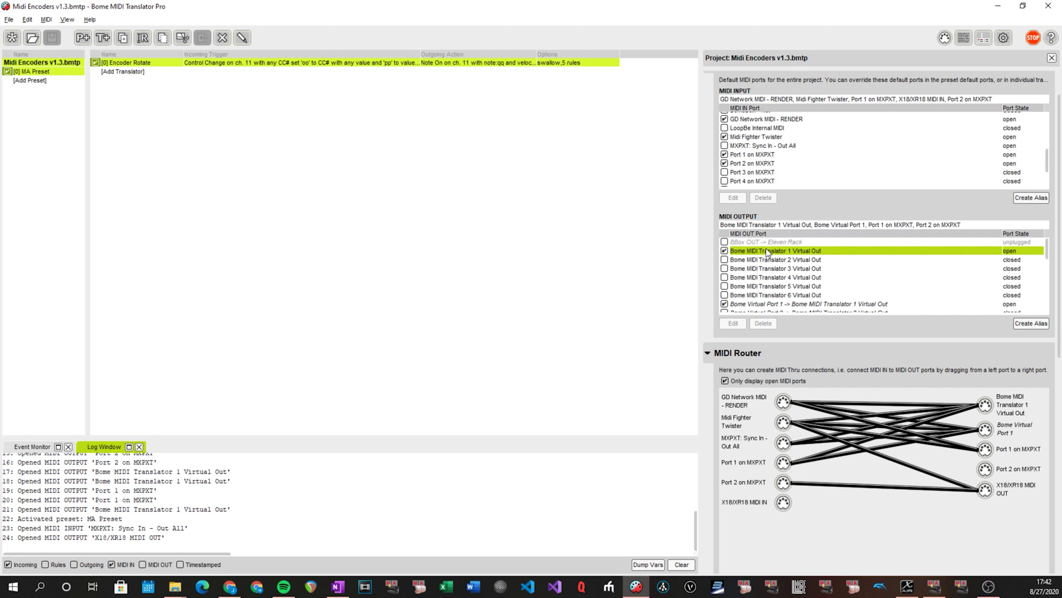
# Confirm Encoder Rotate's incoming trigger uses the Midi Fighter Twister port, then collapse Incoming
pyautogui.click(399, 62)
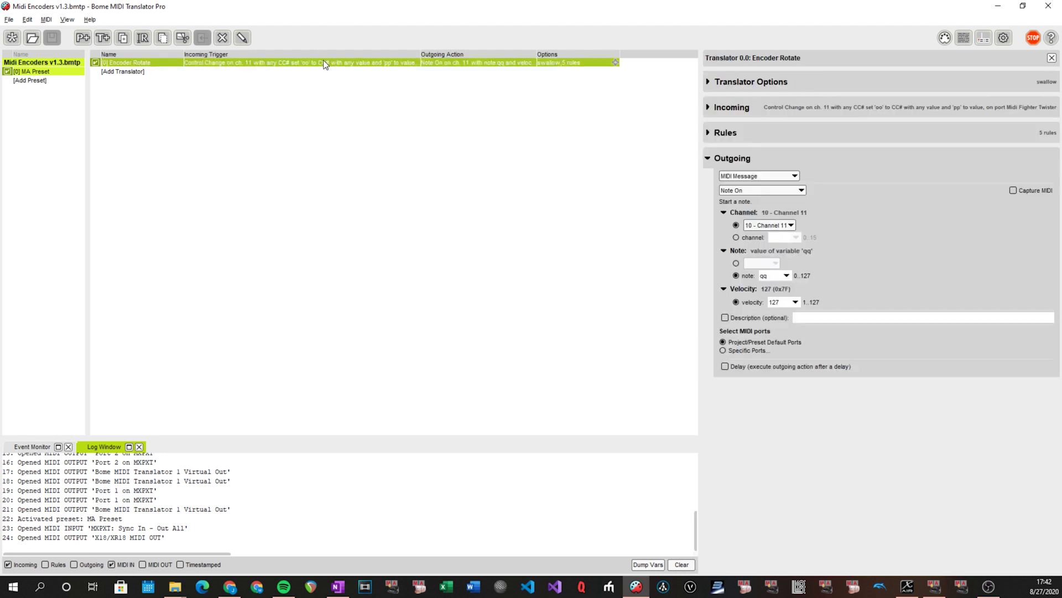
pyautogui.click(711, 109)
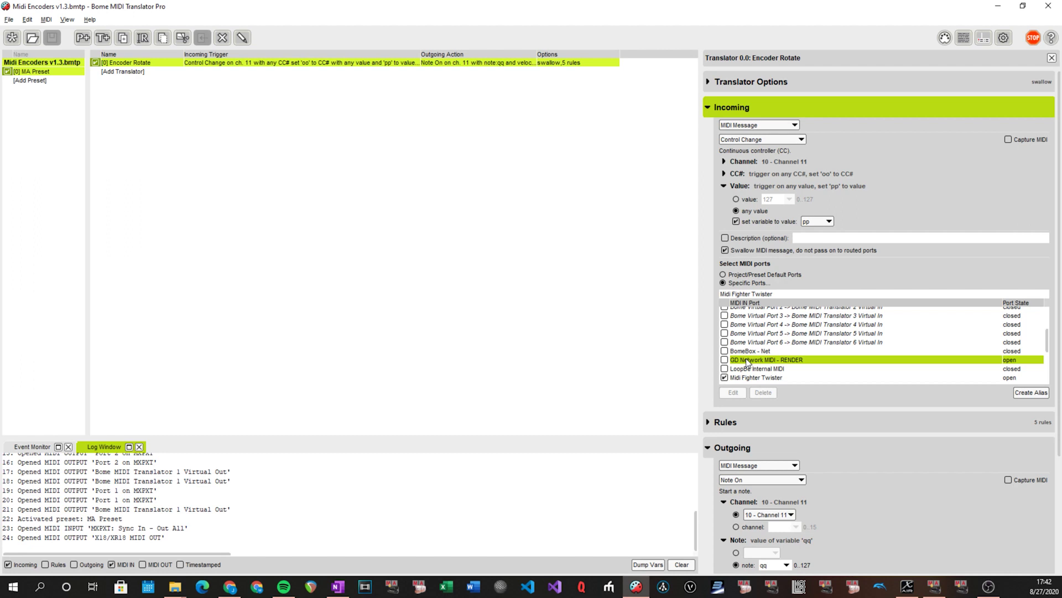
pyautogui.click(714, 108)
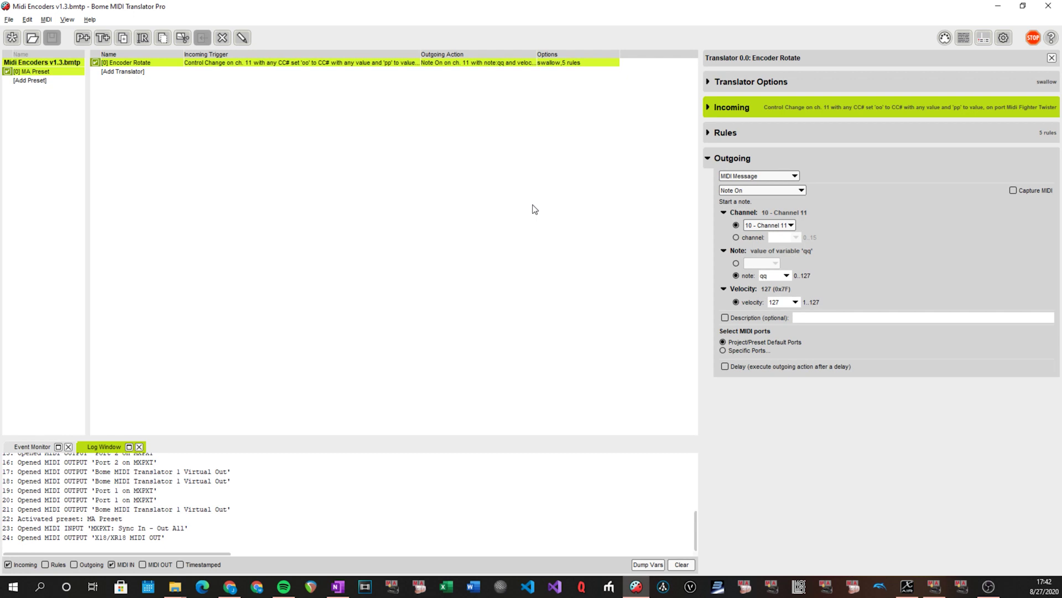
# Open Midi Encoders Personal v1.3.bmtp and select its [0] MA Preset
pyautogui.click(8, 21)
pyautogui.click(13, 46)
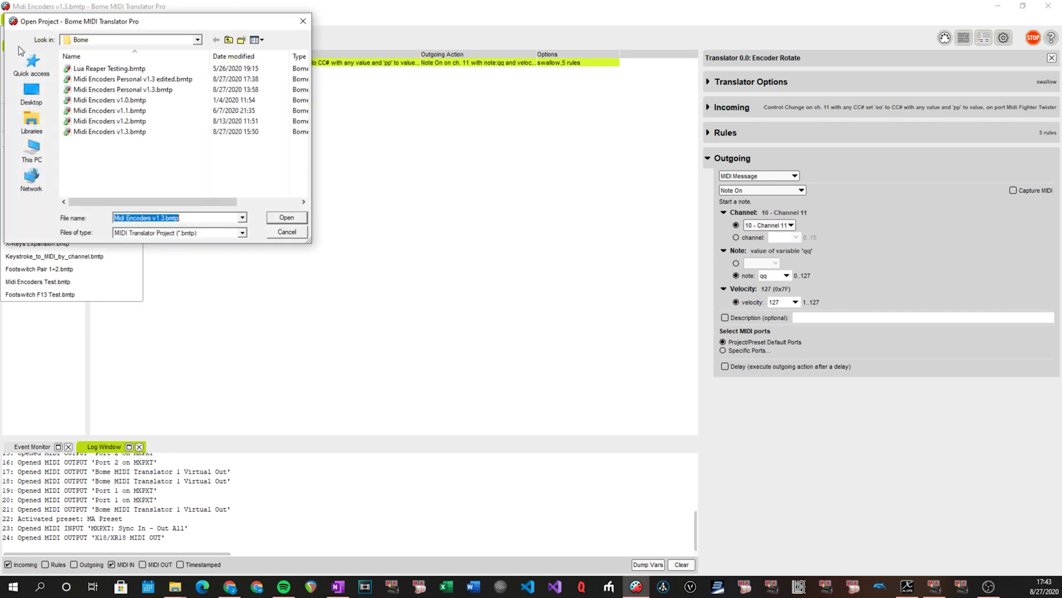
pyautogui.click(128, 78)
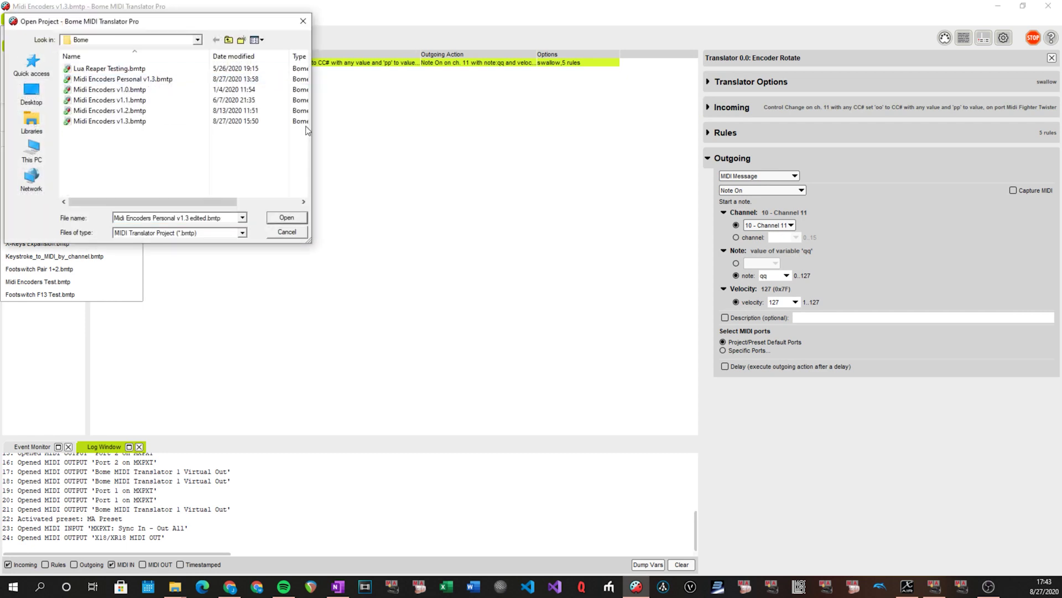
pyautogui.doubleClick(153, 81)
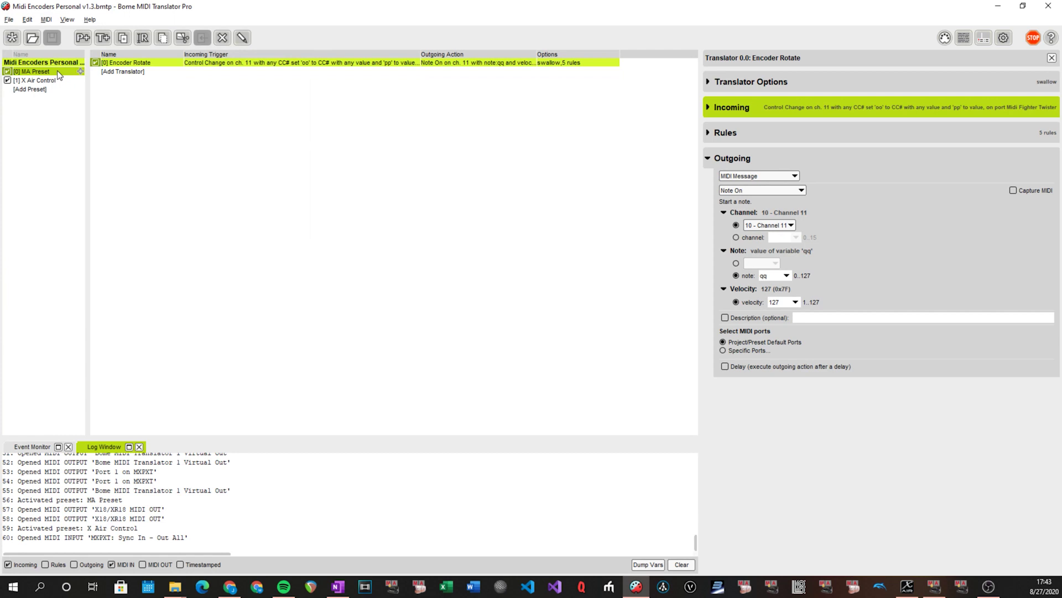
pyautogui.click(53, 72)
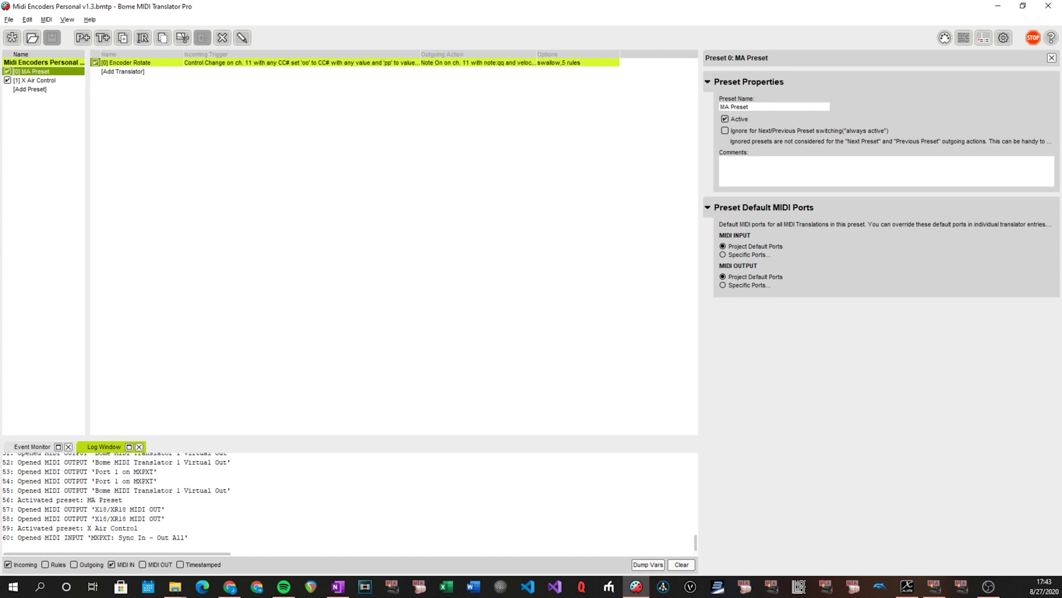
# From the Bome folder, open Midi Encoders v1.3.bmtp with Visual Studio Code
pyautogui.click(175, 587)
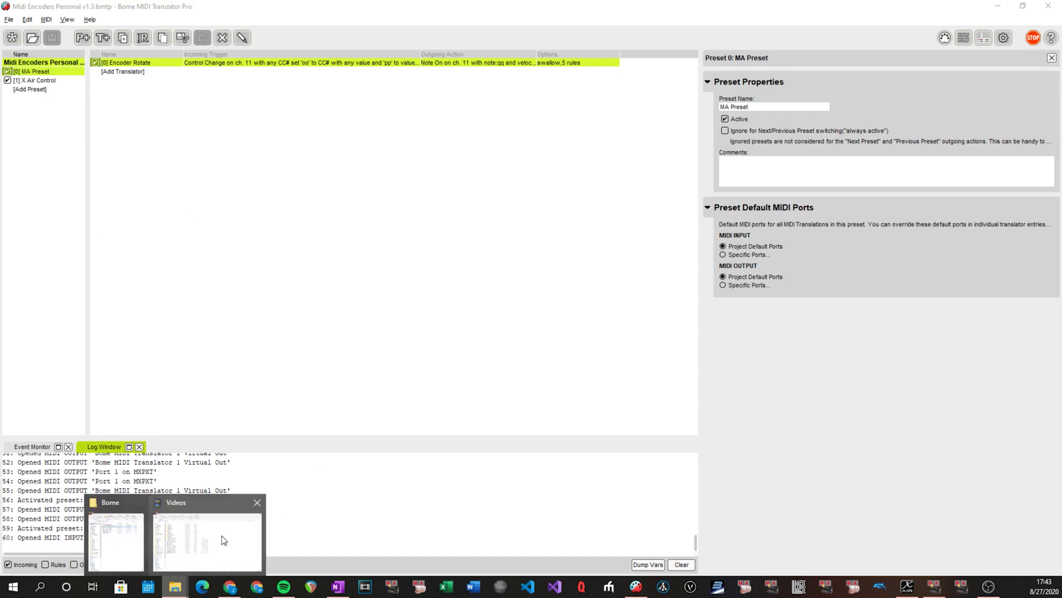
pyautogui.click(117, 541)
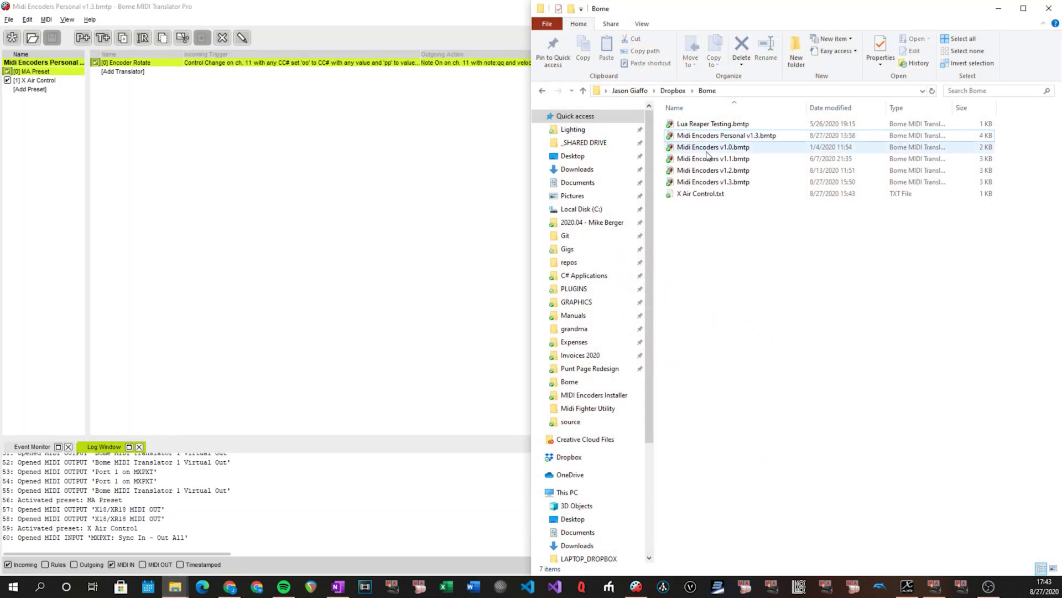
pyautogui.rightClick(736, 185)
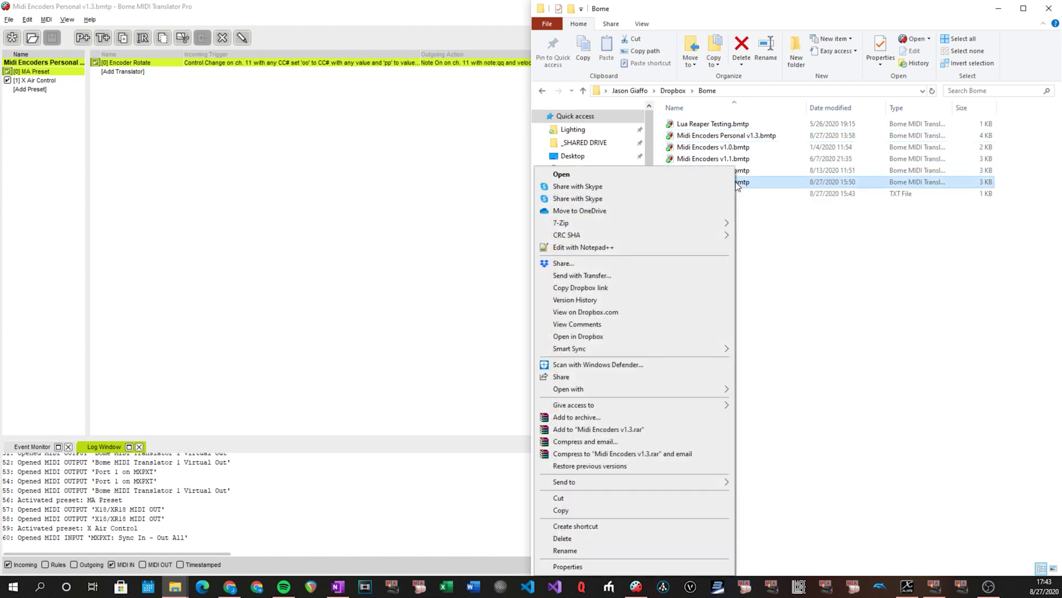
pyautogui.click(783, 223)
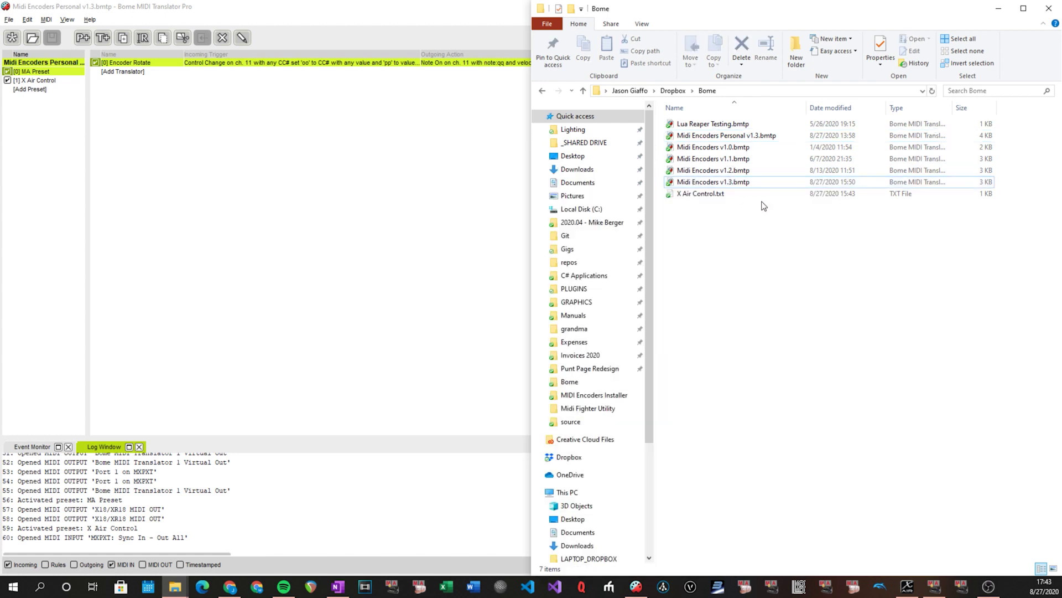
pyautogui.rightClick(736, 181)
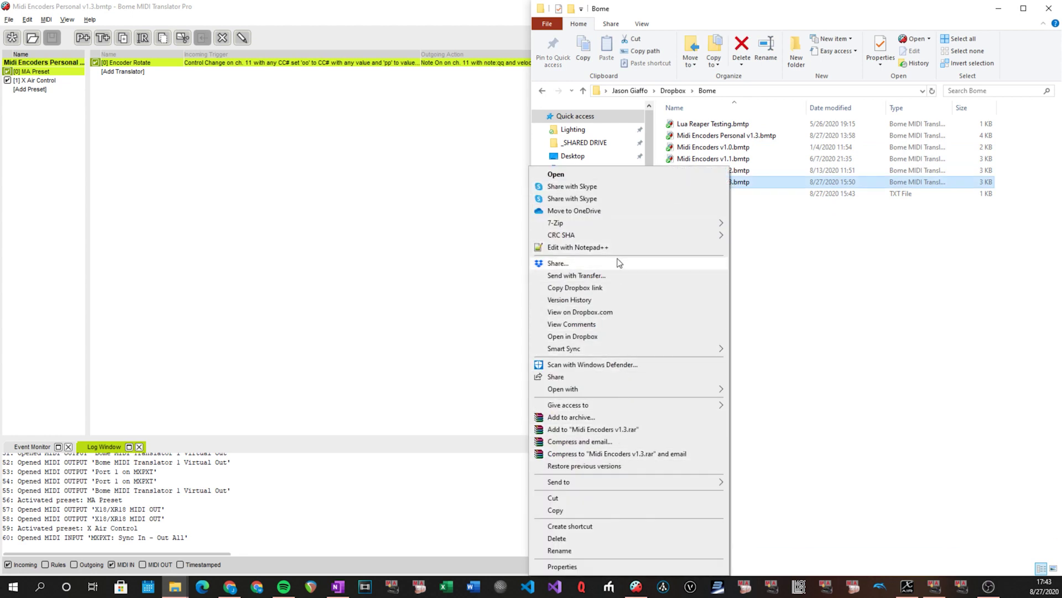
pyautogui.moveTo(613, 352)
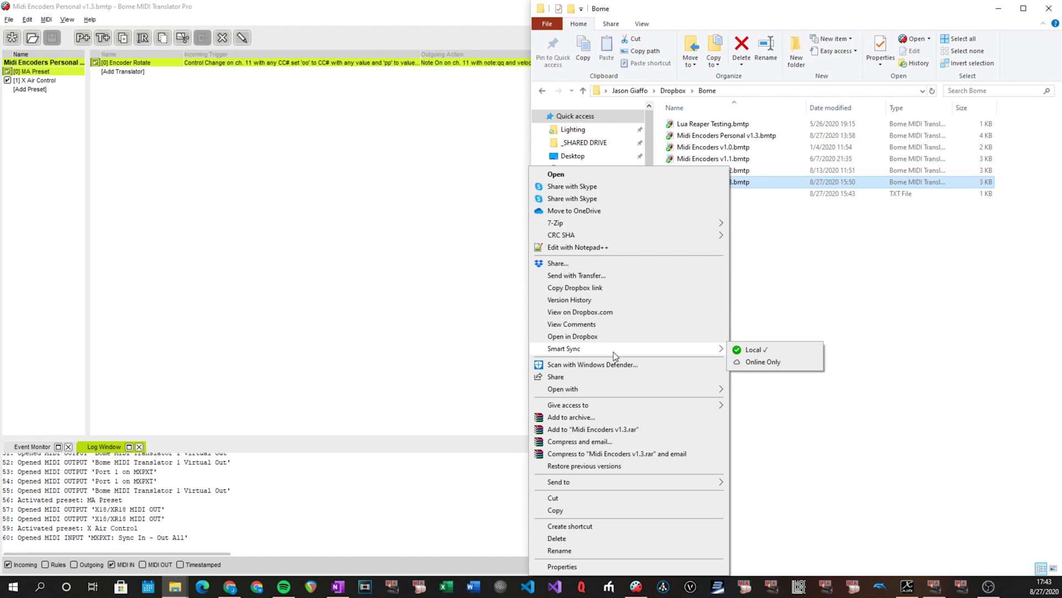
pyautogui.moveTo(606, 387)
pyautogui.click(788, 415)
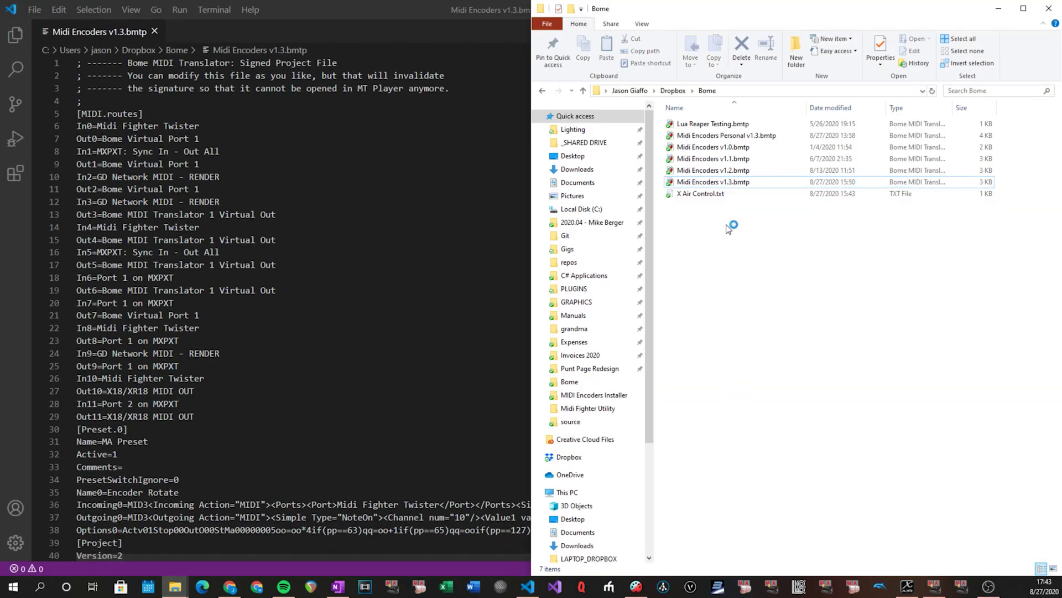
# Drag Midi Encoders Personal v1.3.bmtp into Visual Studio Code as a second file
pyautogui.click(726, 138)
pyautogui.rightClick(725, 138)
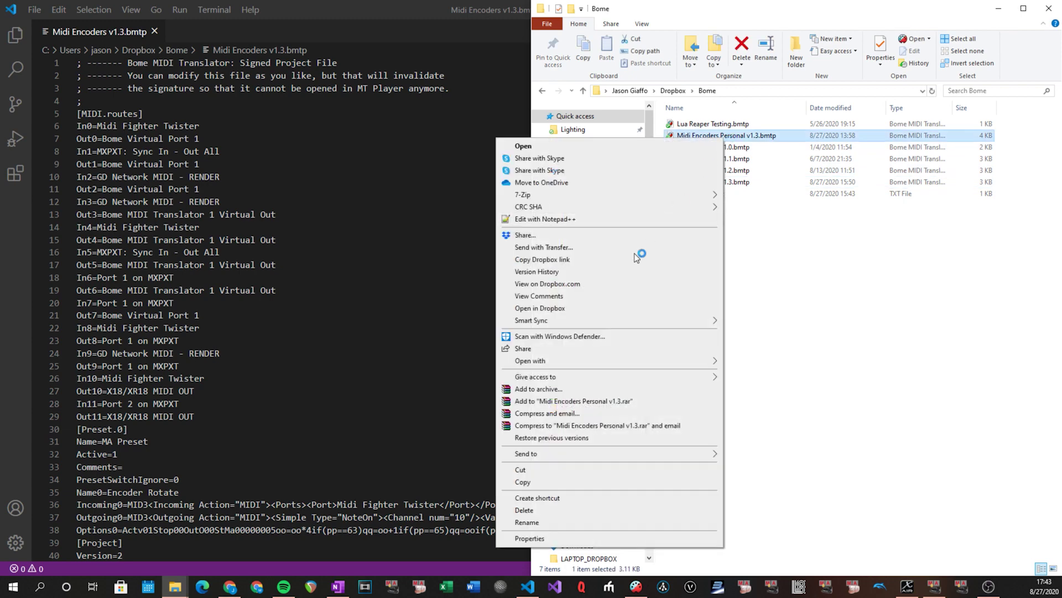
pyautogui.press('Escape')
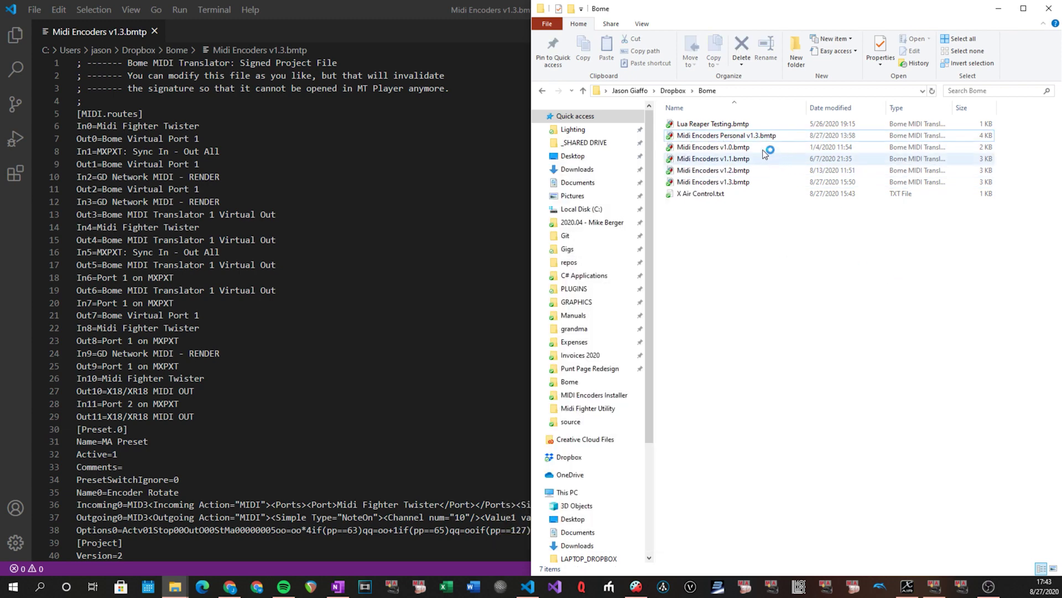
pyautogui.moveTo(747, 136); pyautogui.dragTo(415, 158)
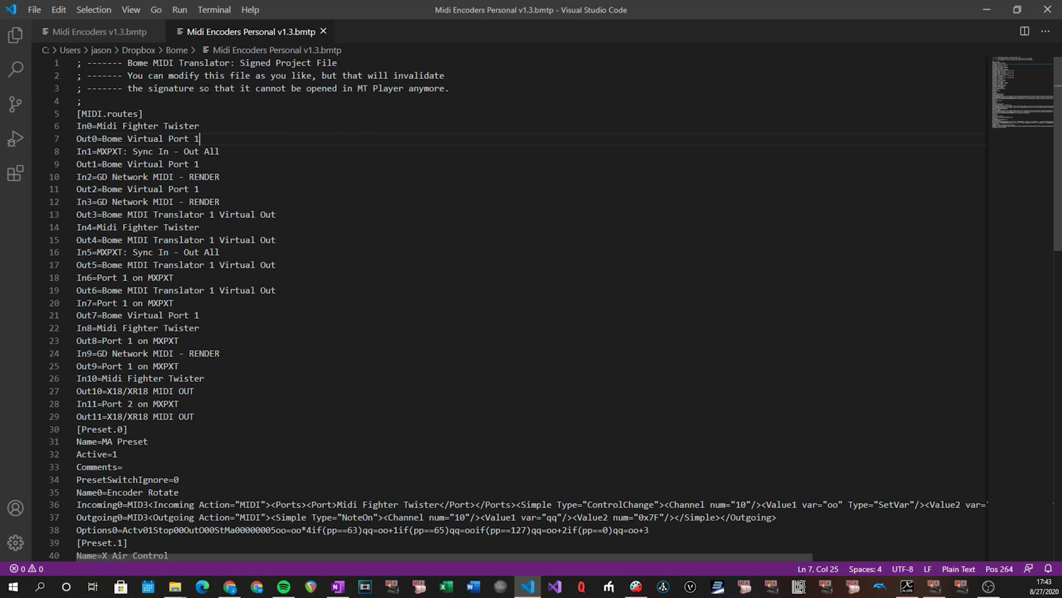
# In Midi Encoders v1.3.bmtp, select the [Preset.0] MA Preset block, lines 30–38
pyautogui.click(116, 33)
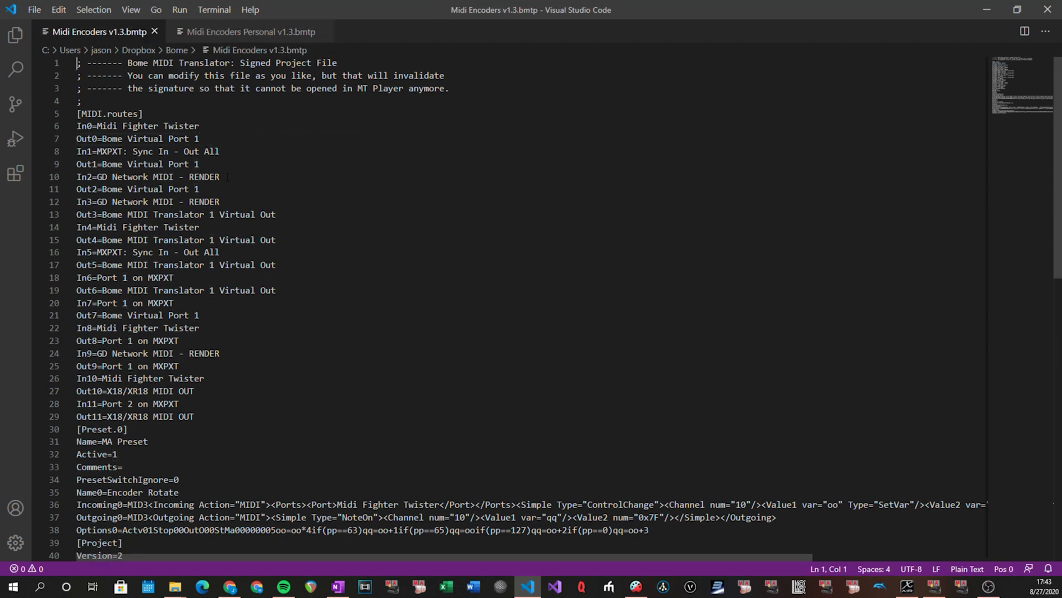
pyautogui.scroll(-10, 293, 256)
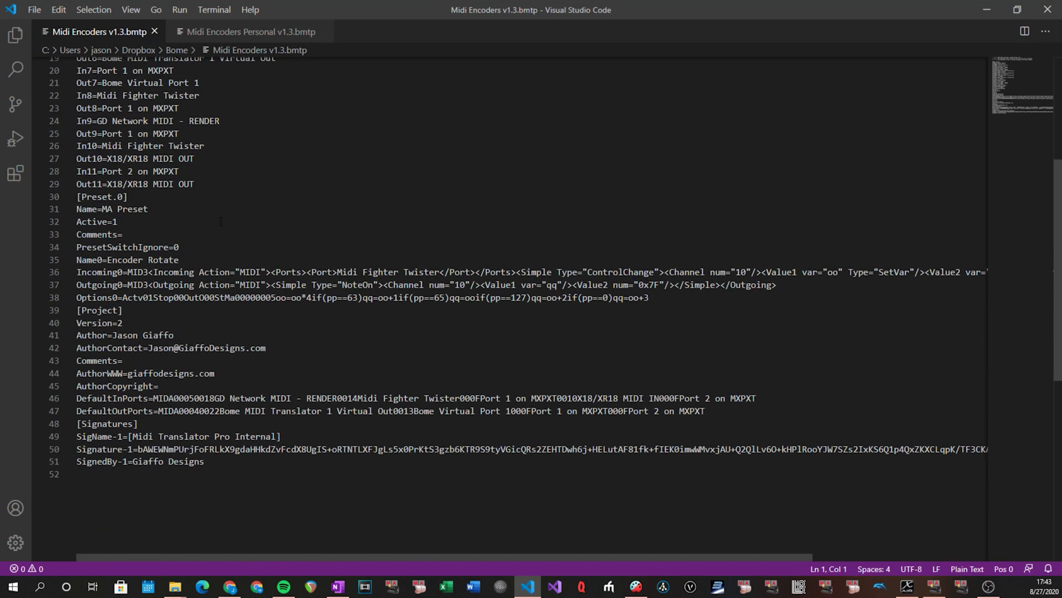
pyautogui.scroll(4, 293, 256)
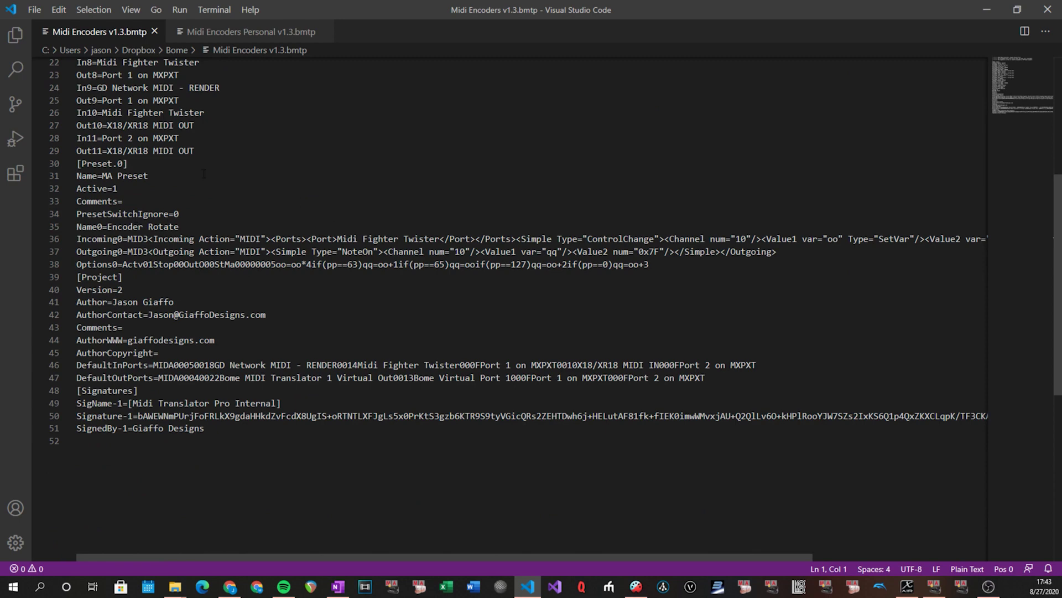
pyautogui.moveTo(77, 164); pyautogui.dragTo(651, 265)
pyautogui.hotkey('ctrl', 'c')
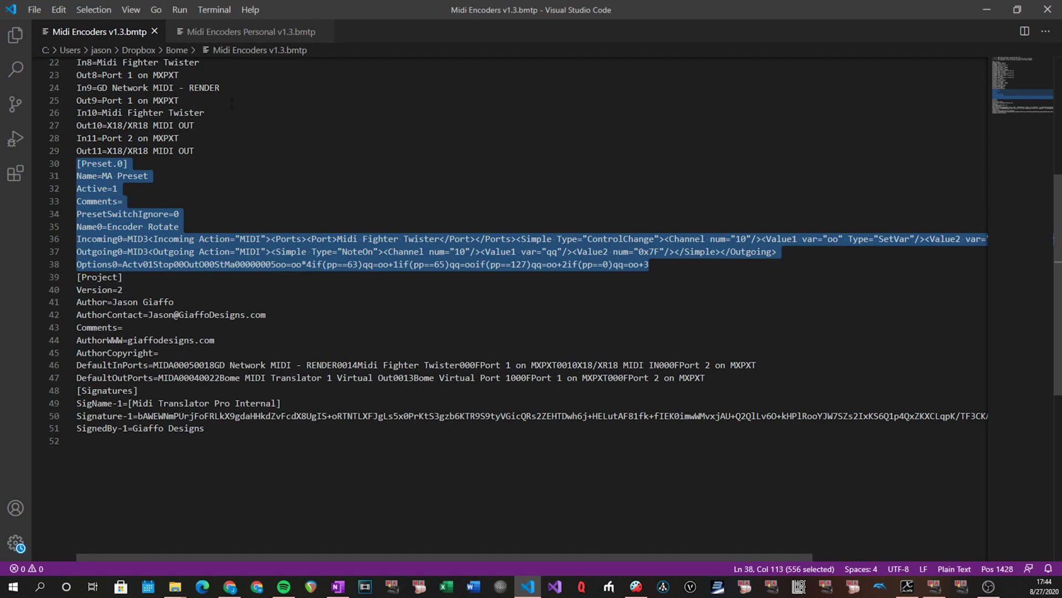
# Paste the MA Preset block into the Personal file just before [Project]
pyautogui.click(244, 33)
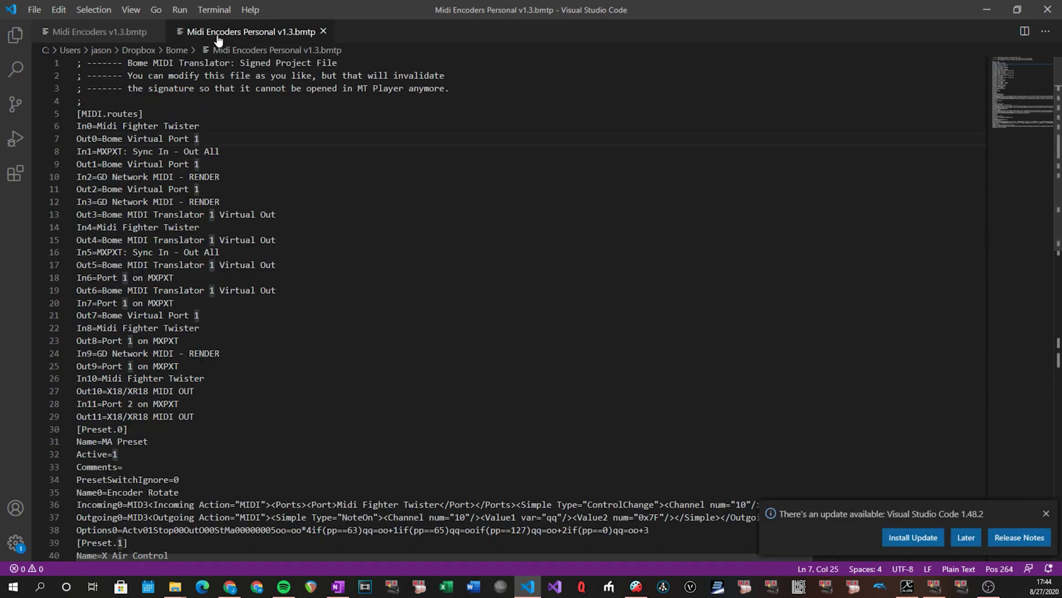
pyautogui.click(266, 114)
pyautogui.scroll(-7, 312, 215)
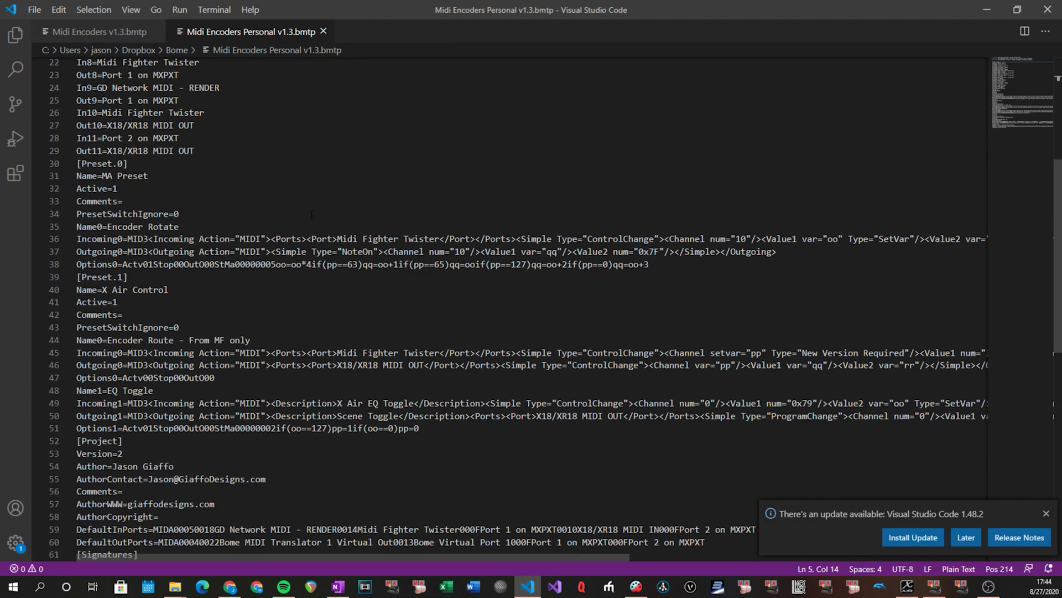
pyautogui.scroll(-4, 312, 215)
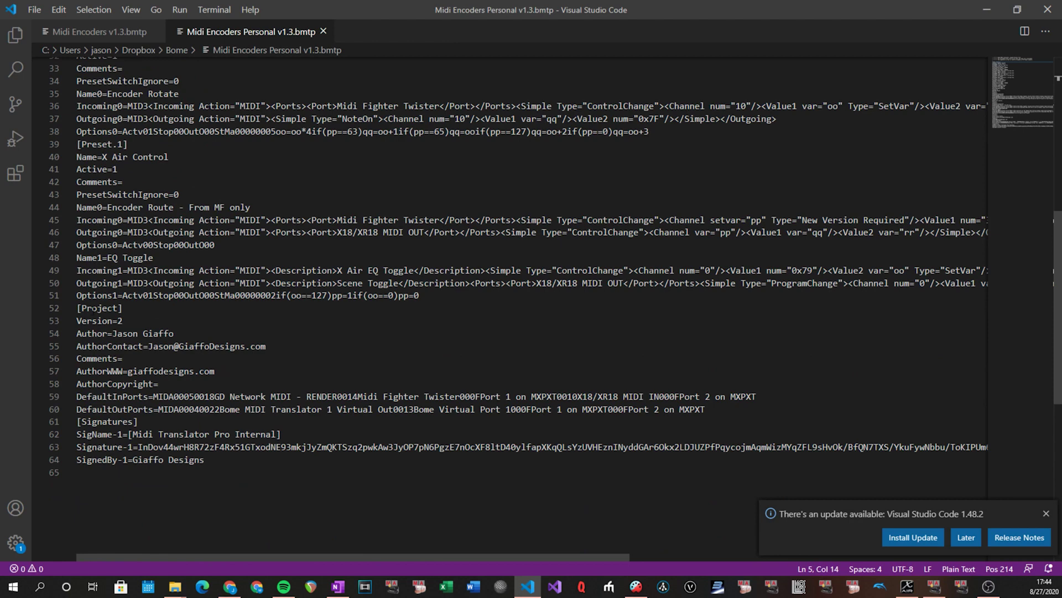
pyautogui.click(86, 308)
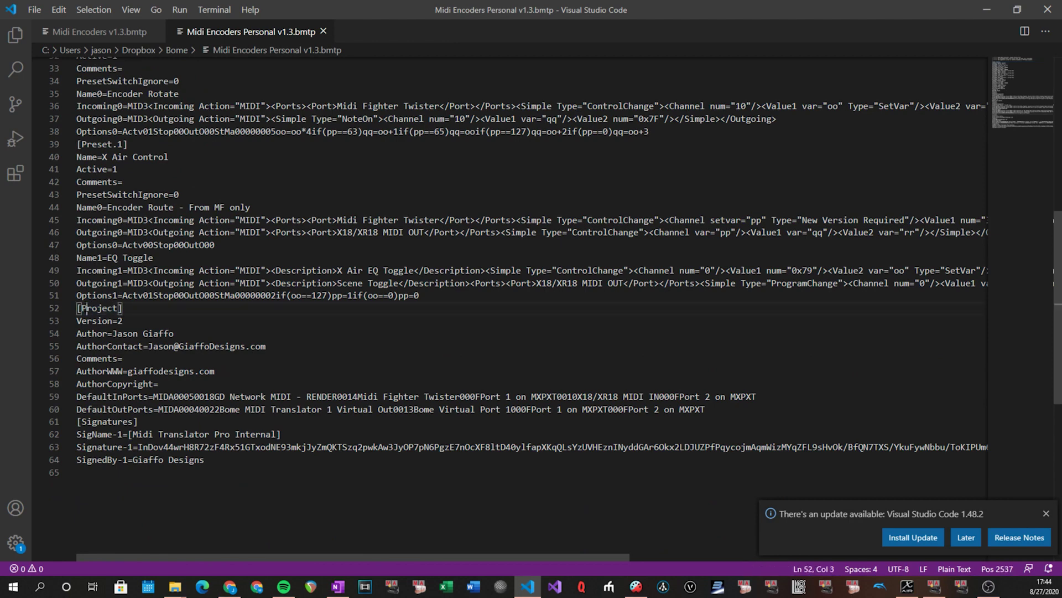
pyautogui.press('Return')
pyautogui.press('Up')
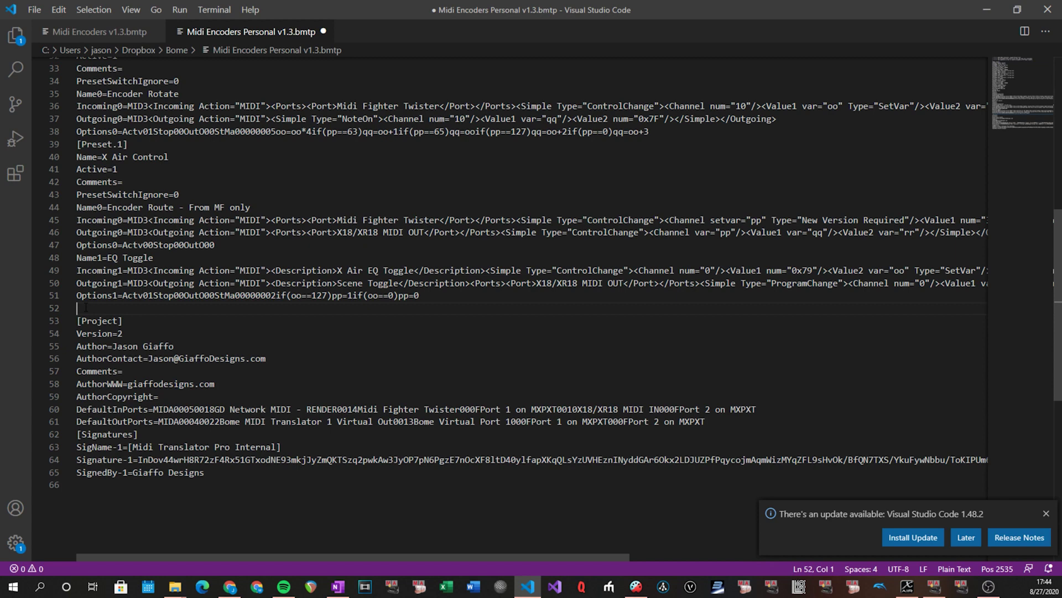
pyautogui.hotkey('ctrl', 'v')
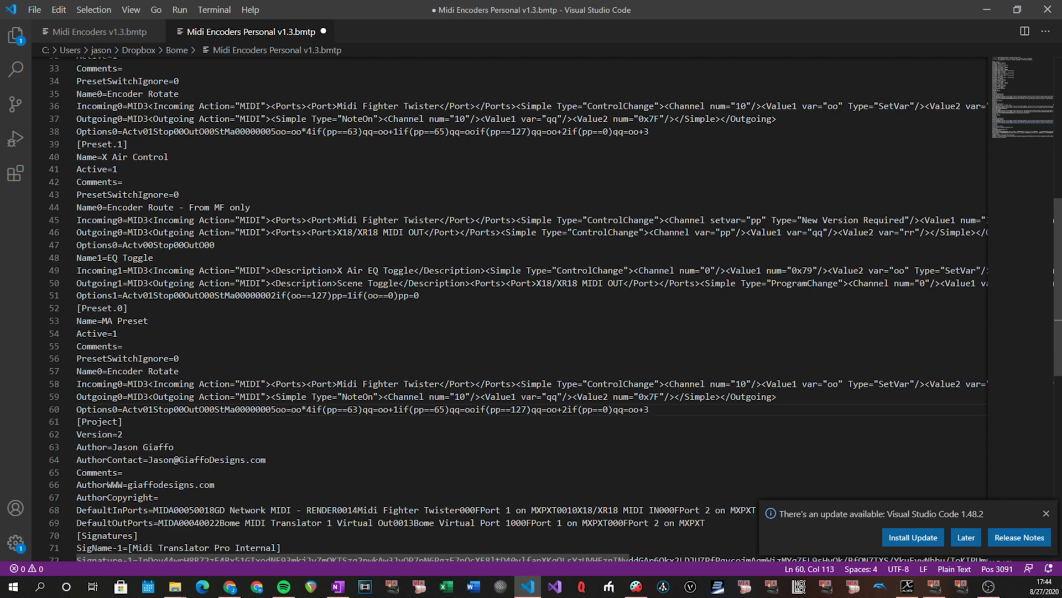
# Renumber the pasted header from [Preset.0] to [Preset.2], after X Air Control's [Preset.1]
pyautogui.click(128, 144)
pyautogui.scroll(3, 531, 304)
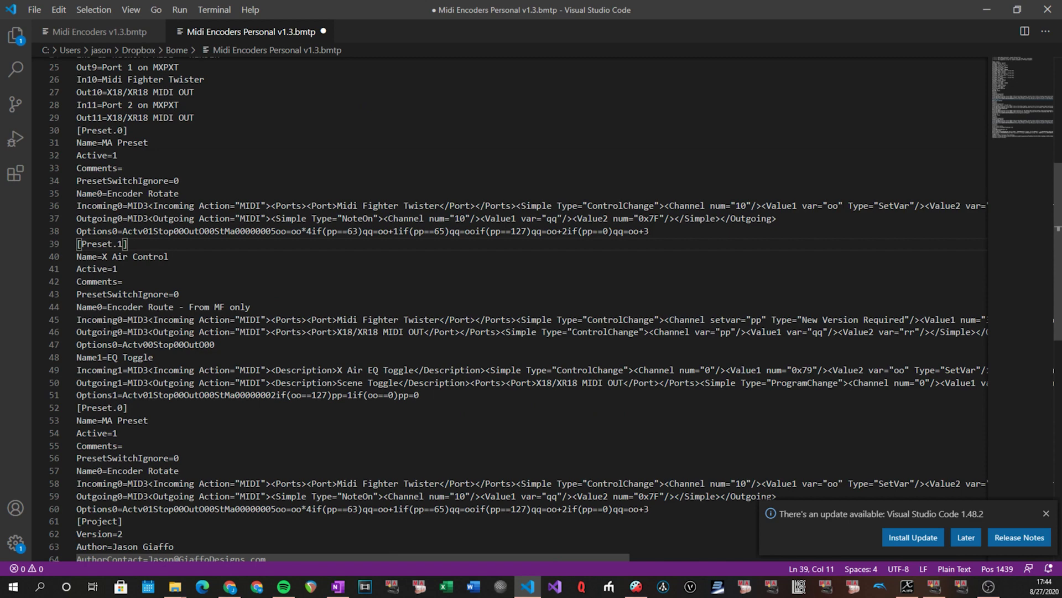
pyautogui.moveTo(97, 244); pyautogui.dragTo(149, 244)
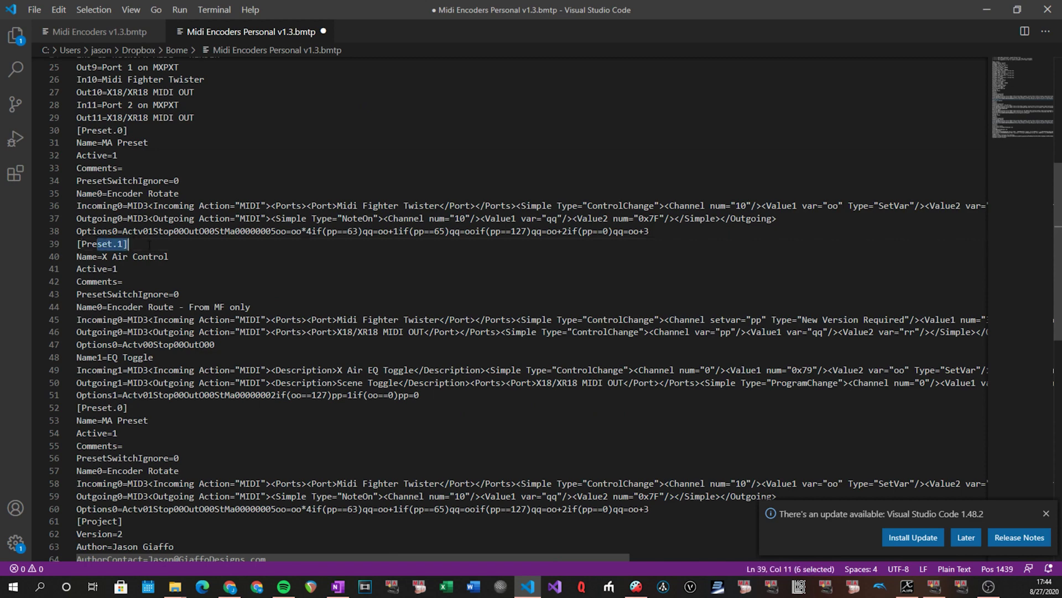
pyautogui.click(121, 244)
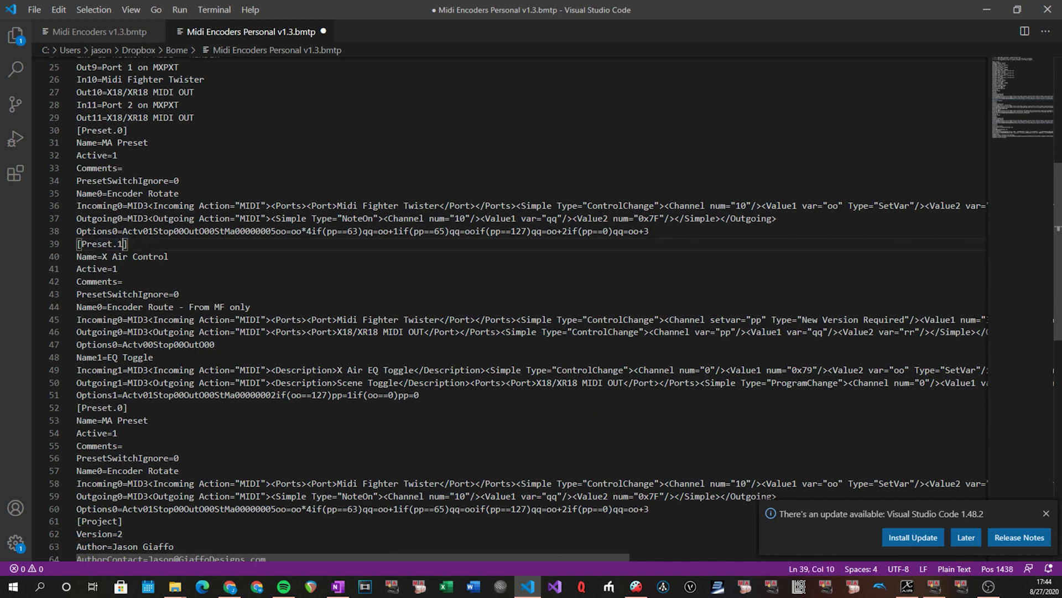
pyautogui.scroll(-2, 166, 276)
pyautogui.click(118, 341)
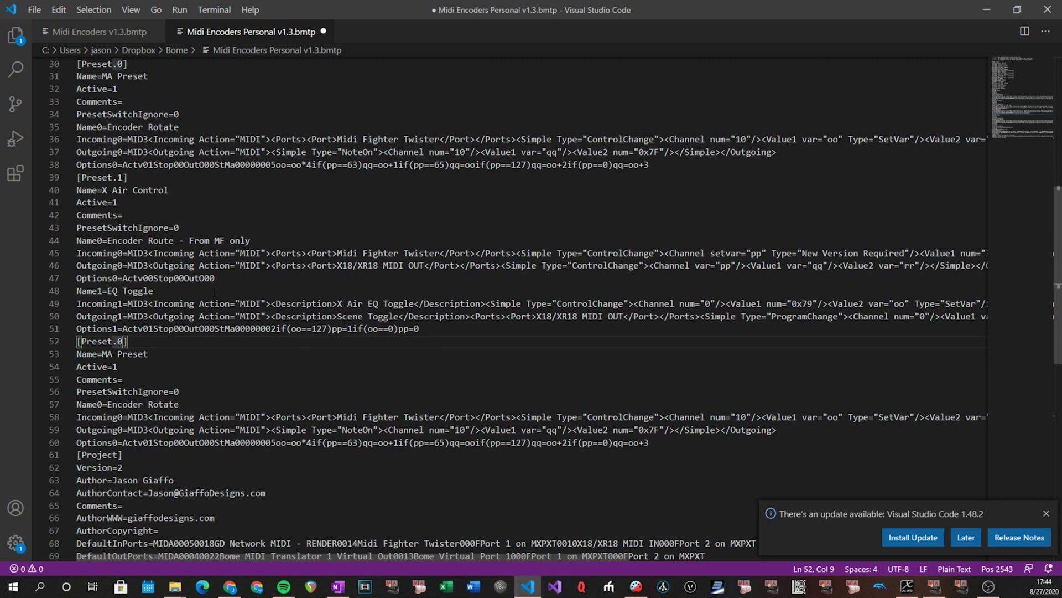
pyautogui.press('Delete')
pyautogui.write('2')
# Save the file as Midi Encoders Personal v1.3 edited.bmtp
pyautogui.hotkey('ctrl', 'shift', 's')
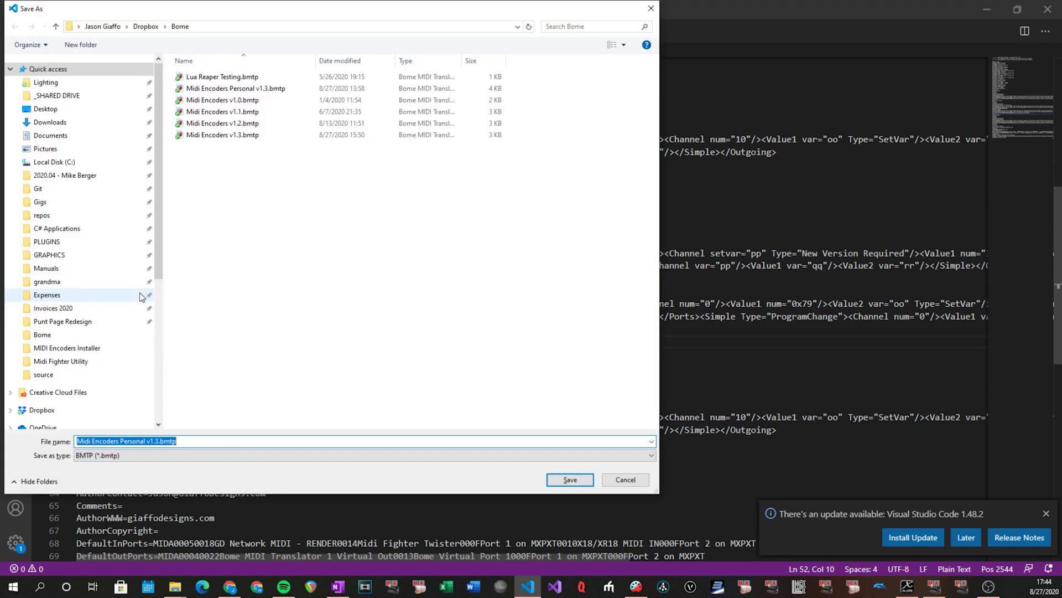
pyautogui.press('End')
pyautogui.write('edited')
pyautogui.press('Return')
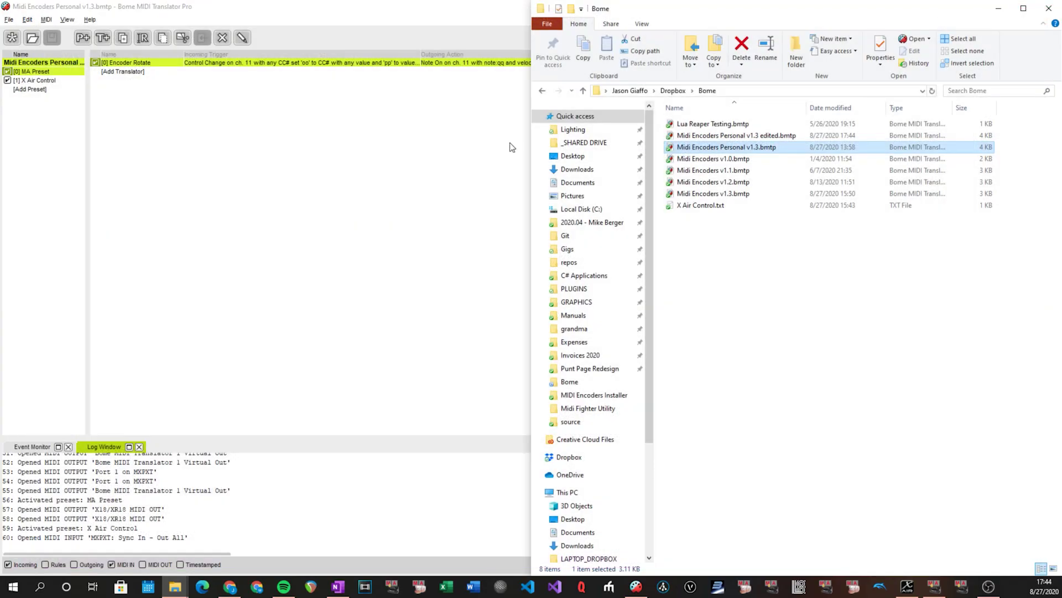
# In Bome MIDI Translator, open Midi Encoders Personal v1.3 edited.bmtp
pyautogui.click(304, 199)
pyautogui.click(9, 20)
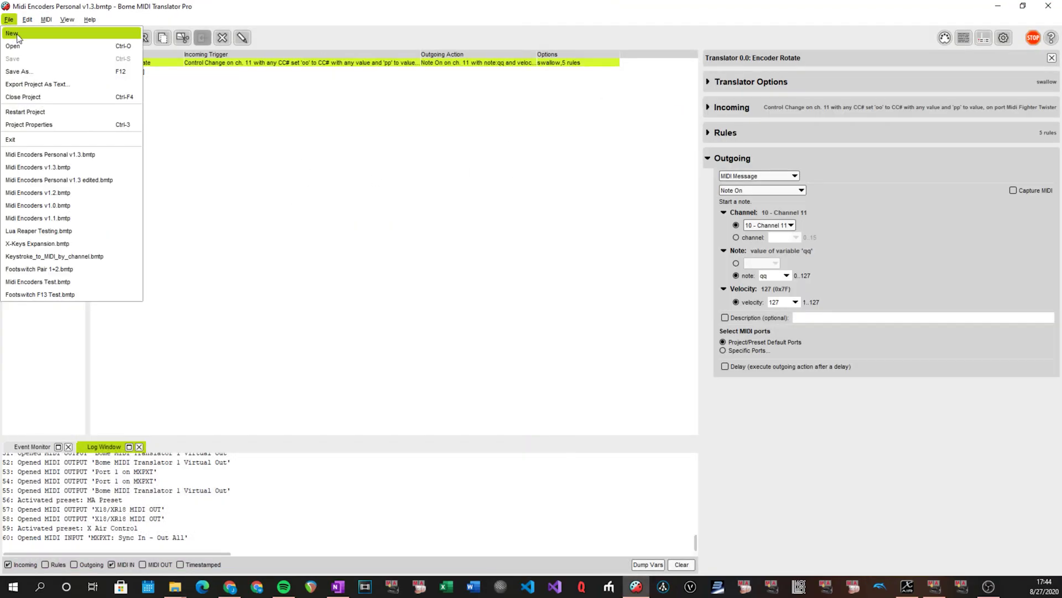
pyautogui.click(13, 46)
pyautogui.click(145, 79)
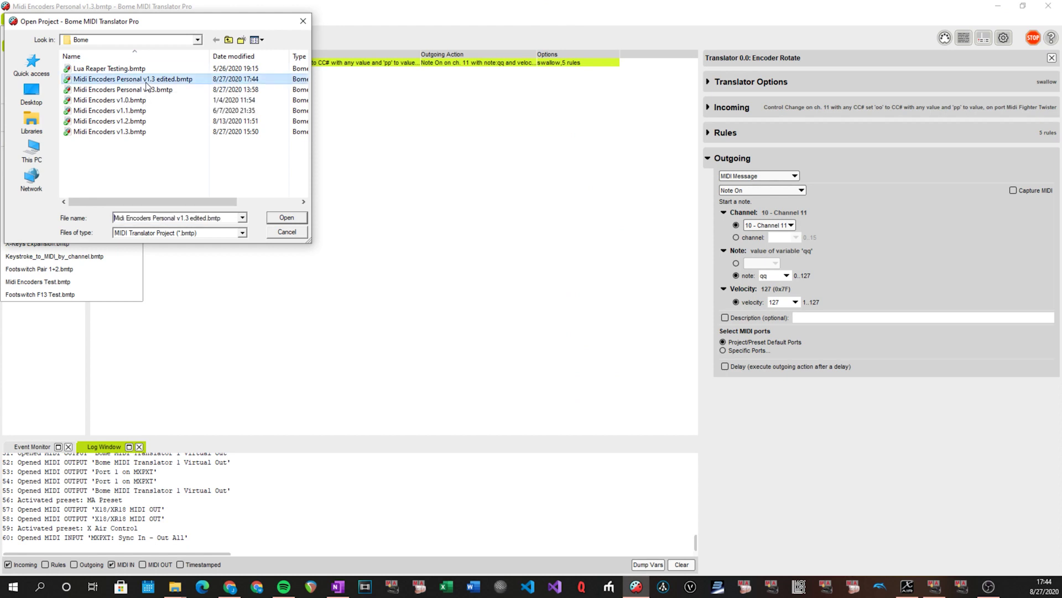
pyautogui.doubleClick(147, 80)
# Inspect [2] MA Preset's Encoder Rotate translator and its incoming MIDI settings
pyautogui.click(35, 89)
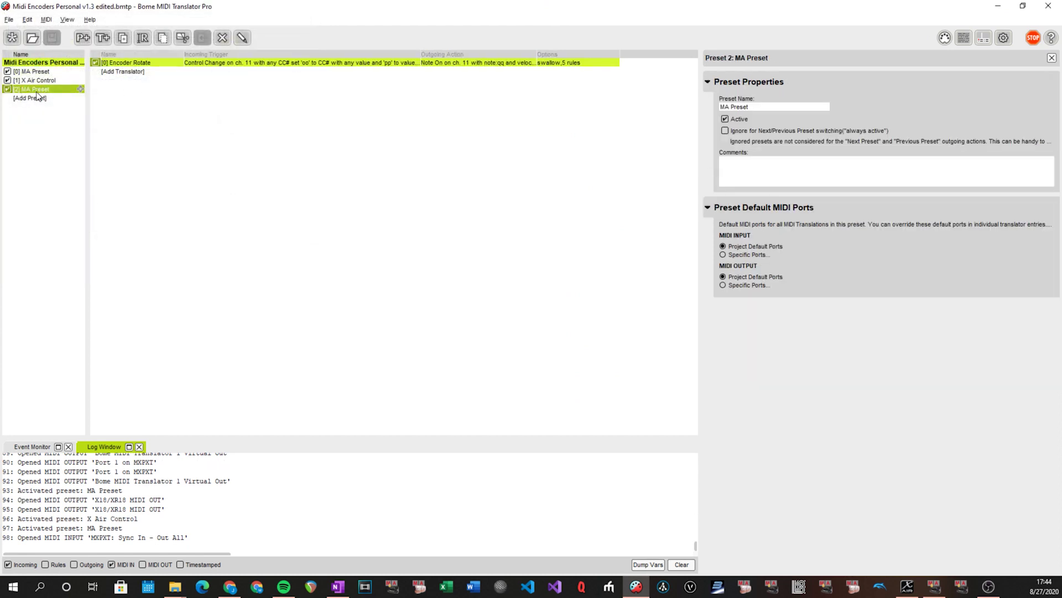
pyautogui.click(198, 64)
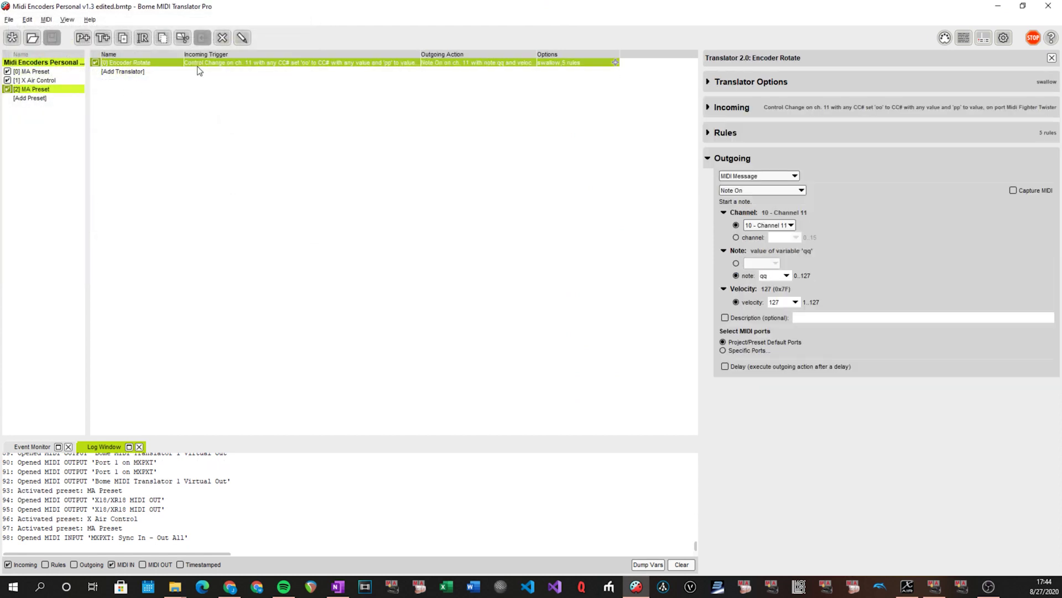
pyautogui.click(707, 108)
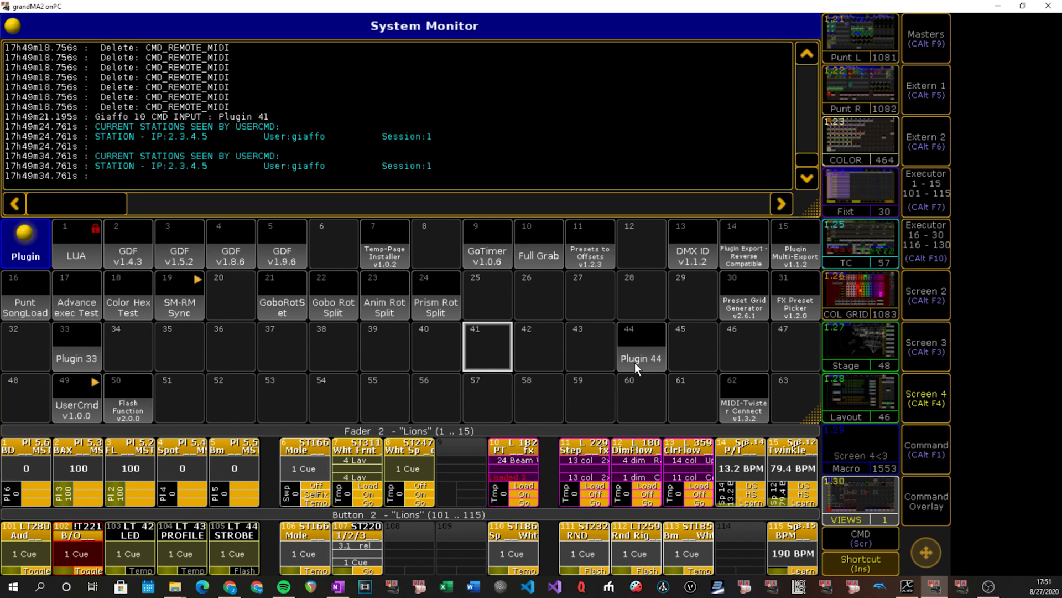
# Open grandMA2 options and verify Bome's enabled virtual output port
pyautogui.click(935, 447)
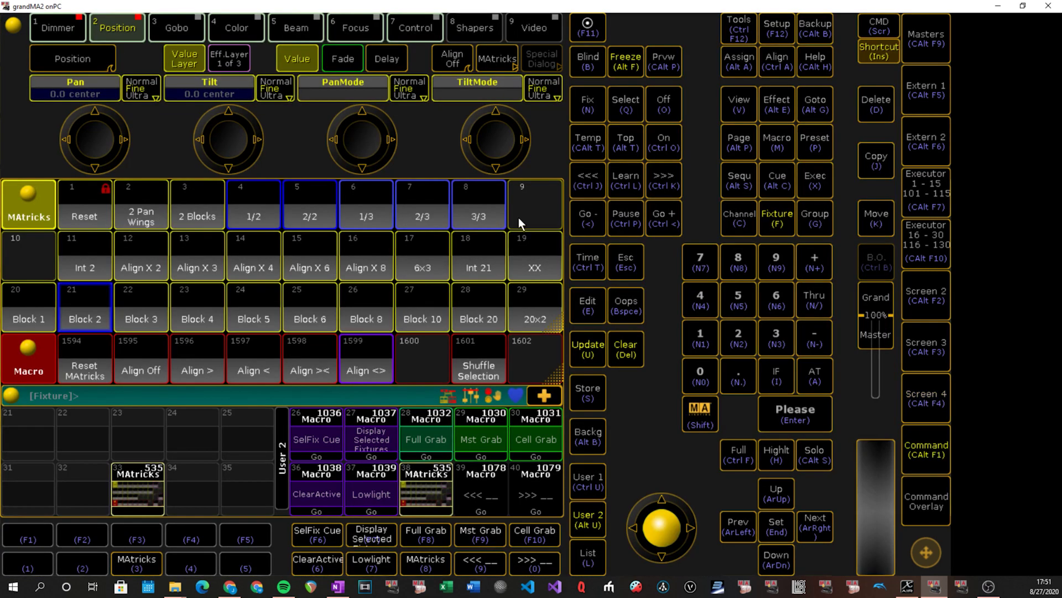
pyautogui.click(12, 28)
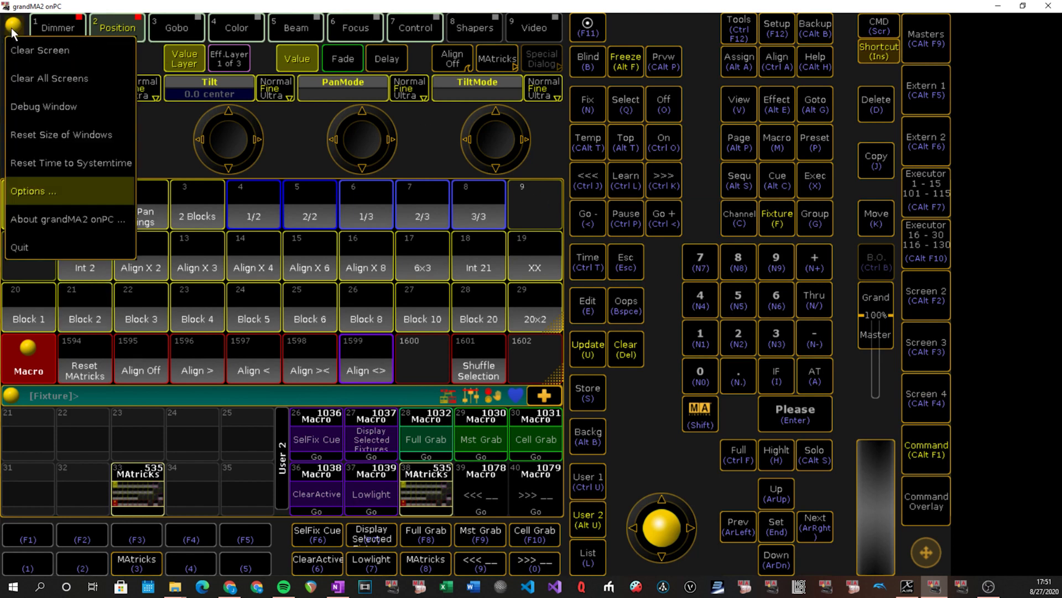
pyautogui.click(36, 183)
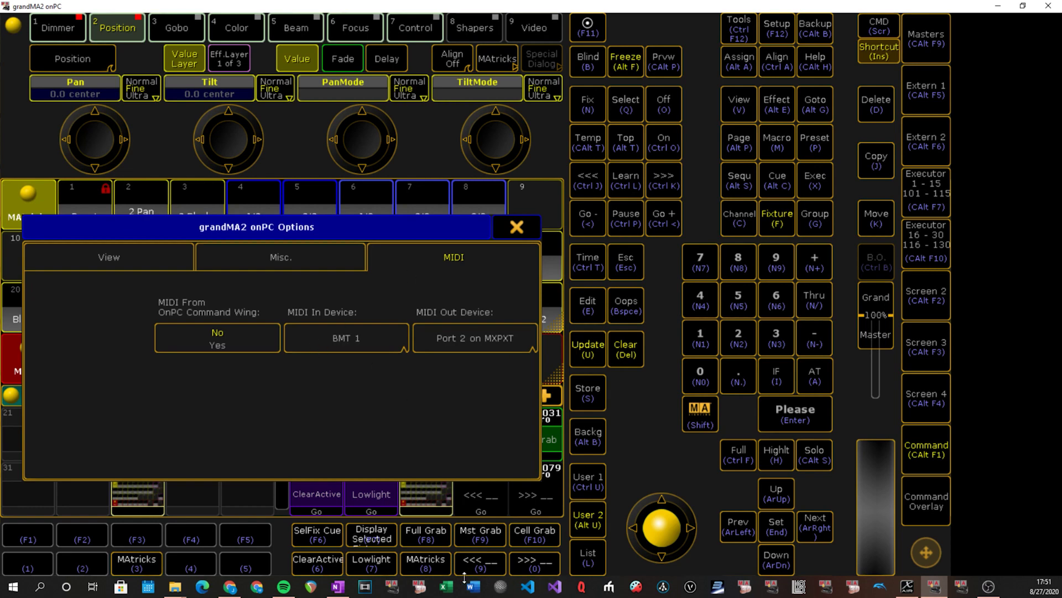
pyautogui.click(637, 587)
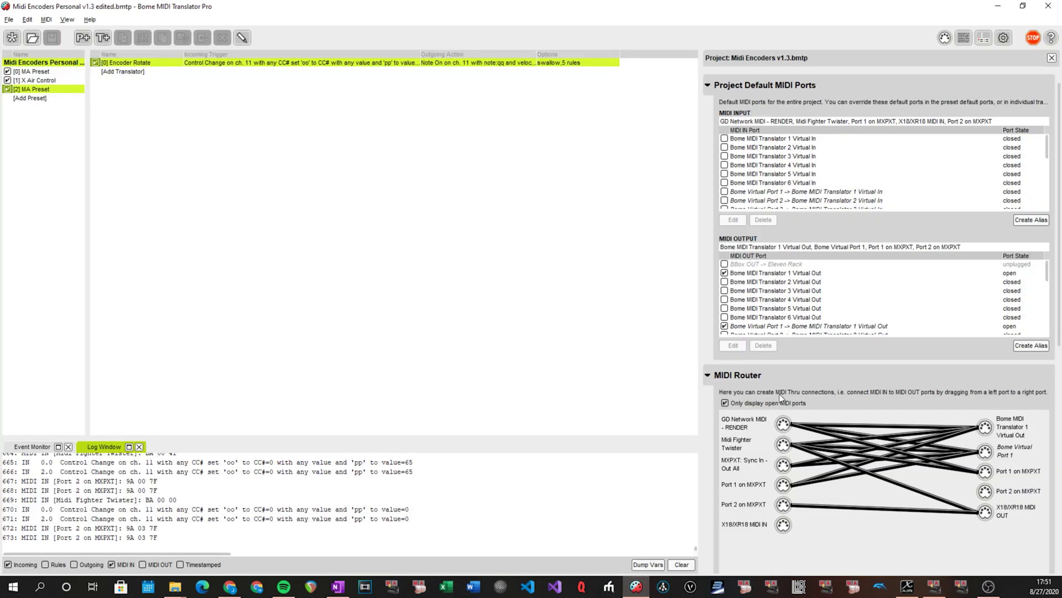
pyautogui.click(766, 273)
pyautogui.click(998, 7)
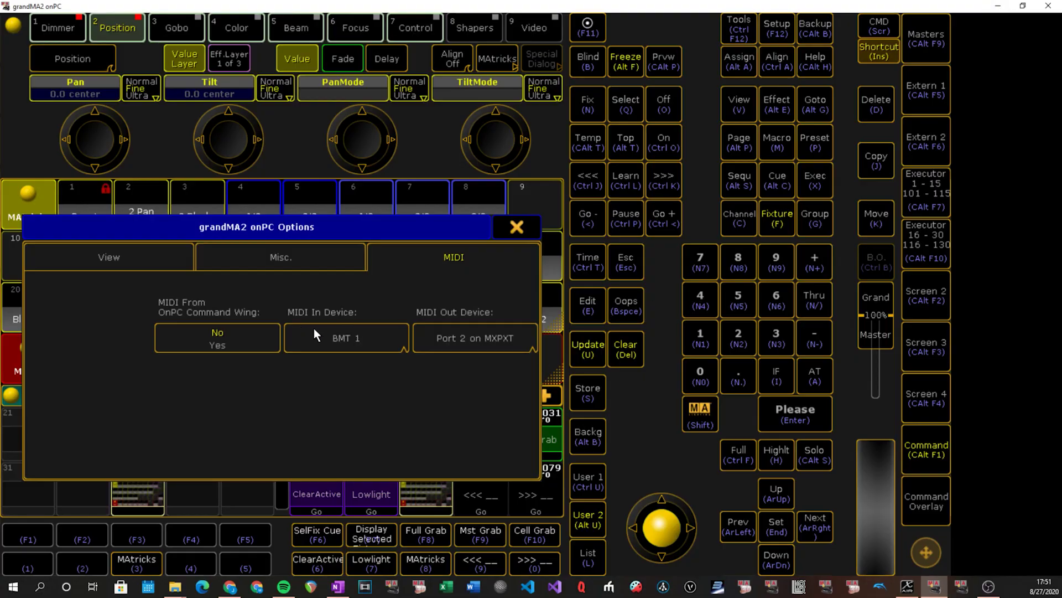
# Set the MIDI In Device to BMT 1 and close the options
pyautogui.click(334, 347)
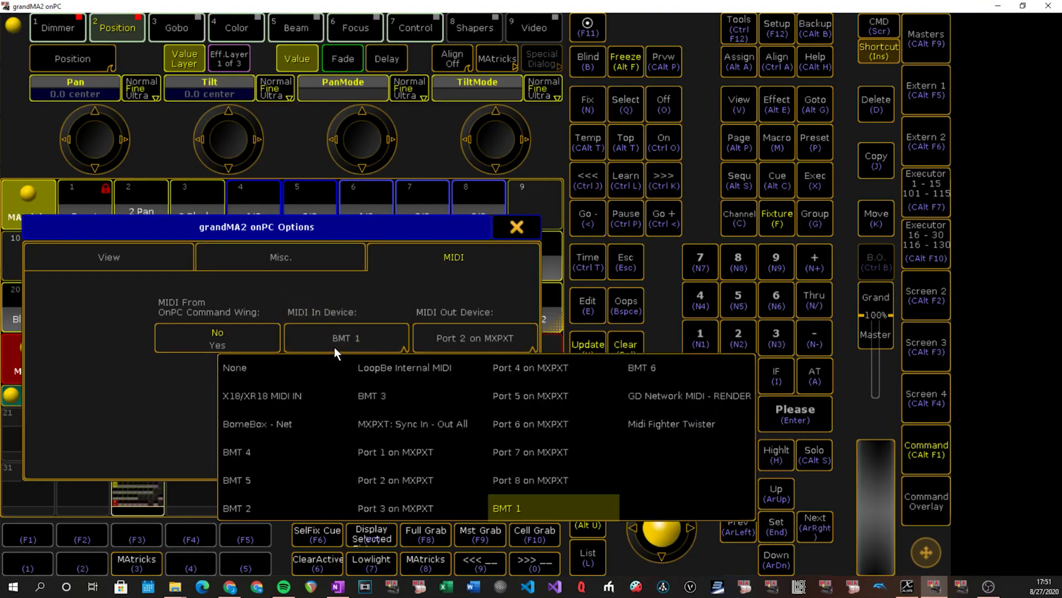
pyautogui.click(384, 307)
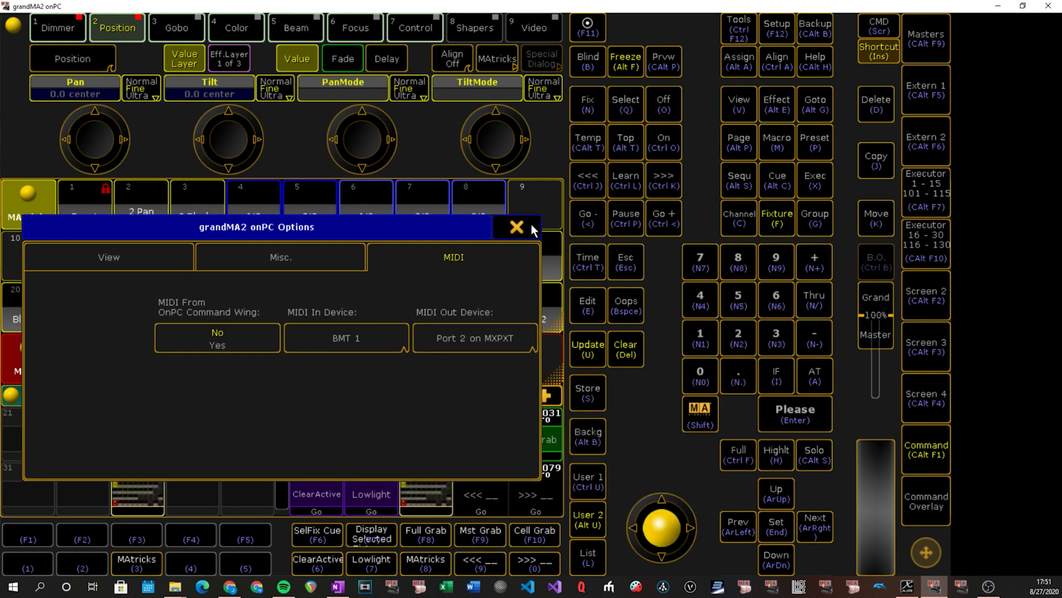
pyautogui.click(516, 226)
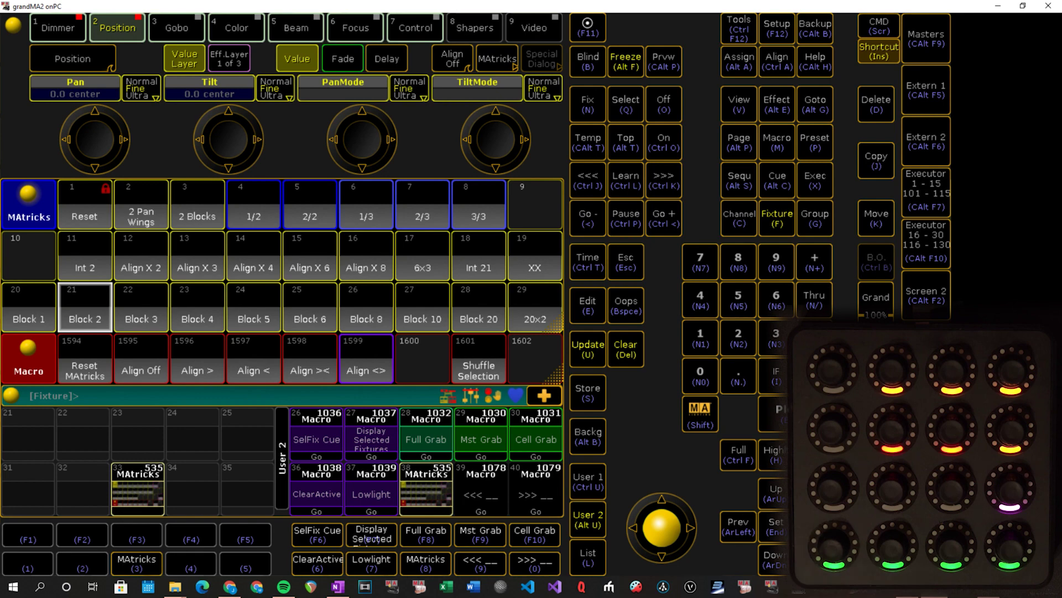
pyautogui.press('F12')
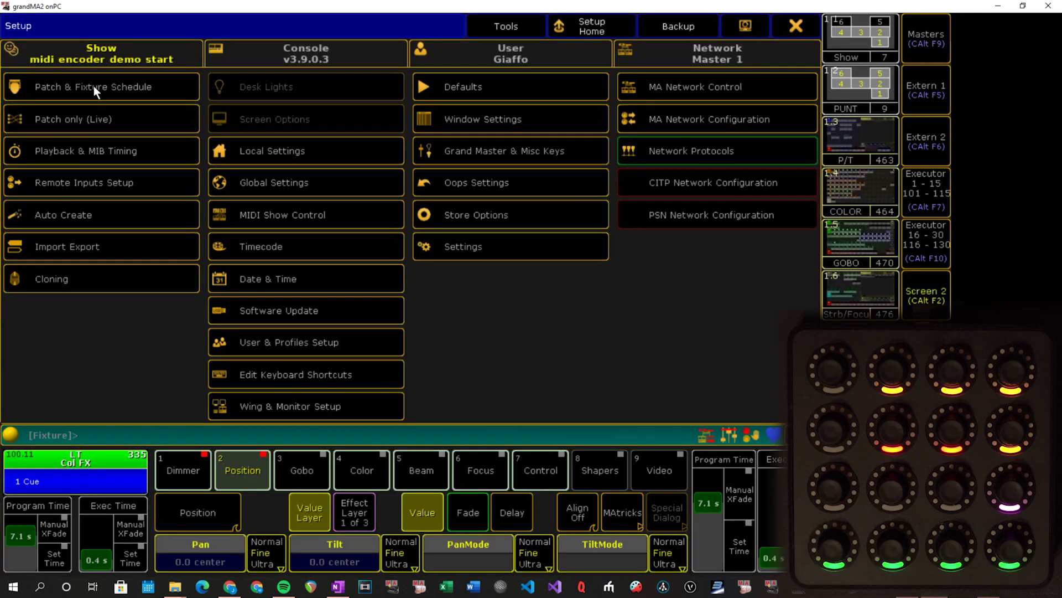
pyautogui.click(102, 187)
pyautogui.click(404, 52)
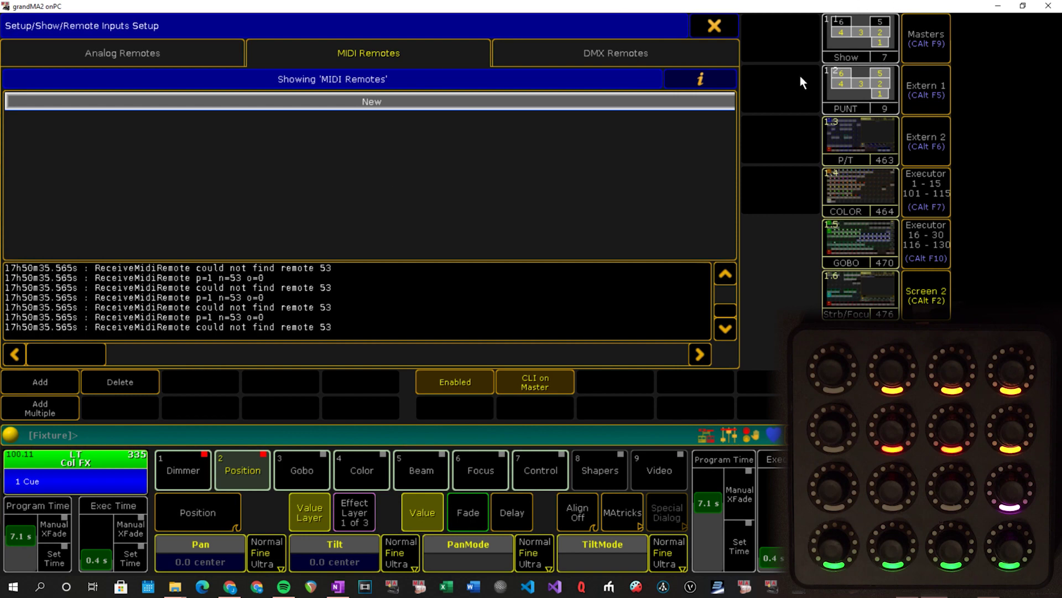
pyautogui.click(723, 25)
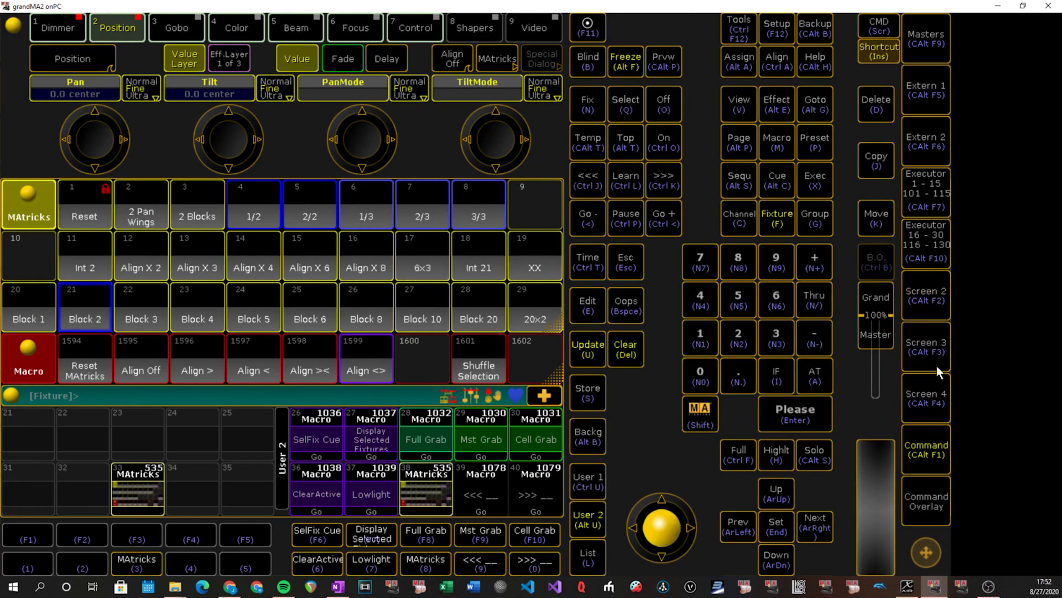
# Open plugin 62 MIDI-Twister Connect in the editor on Screen 4, then close it
pyautogui.click(931, 394)
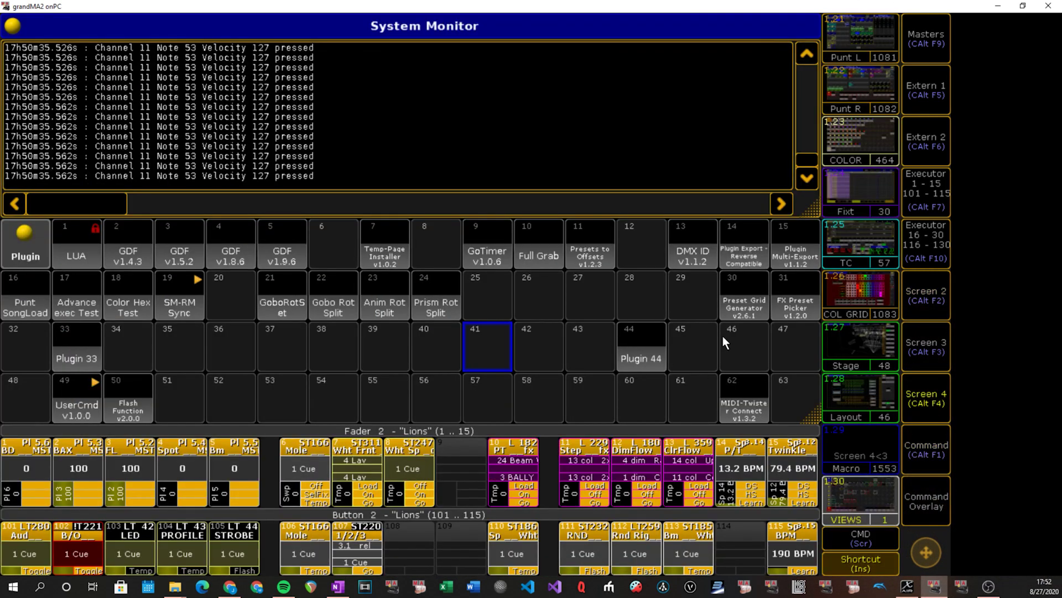
pyautogui.click(731, 351)
pyautogui.click(731, 395)
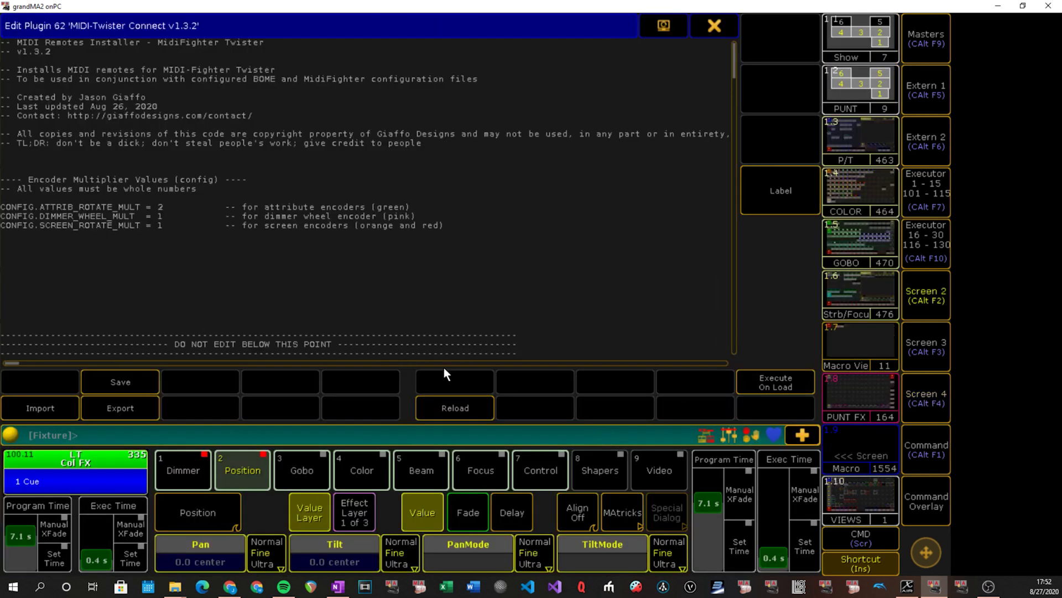
pyautogui.click(23, 407)
pyautogui.click(608, 164)
pyautogui.press('Insert')
pyautogui.click(718, 31)
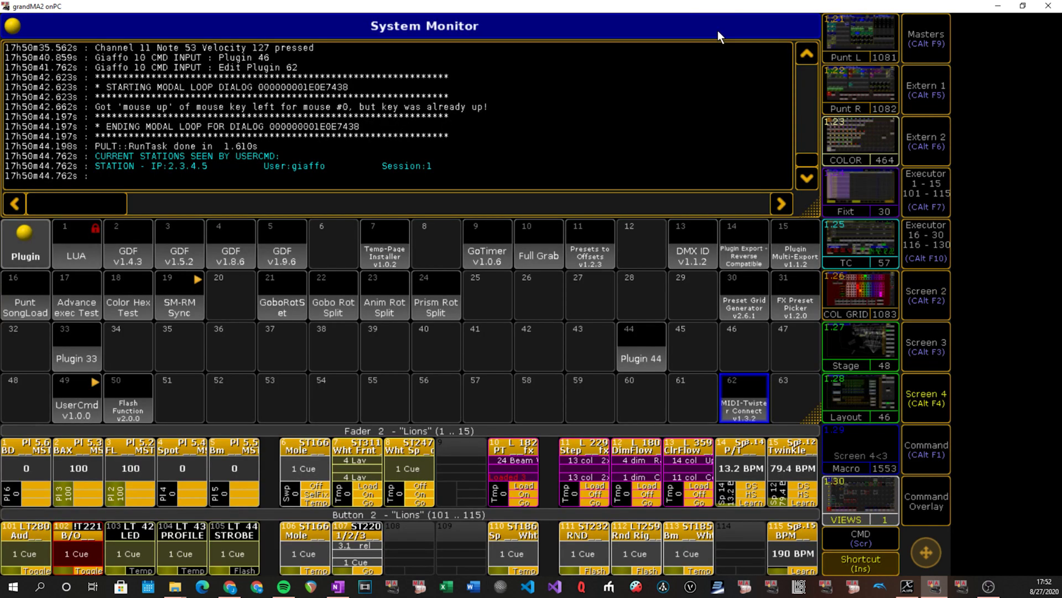
# Run MIDI-Twister Connect and confirm installing the MIDI encoder remotes
pyautogui.click(737, 404)
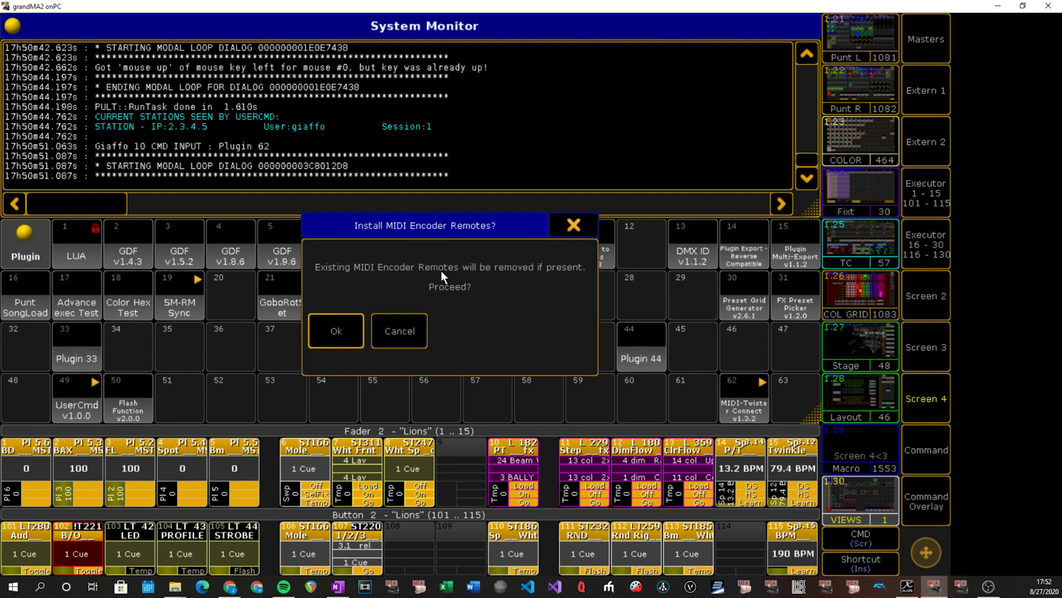
pyautogui.click(316, 321)
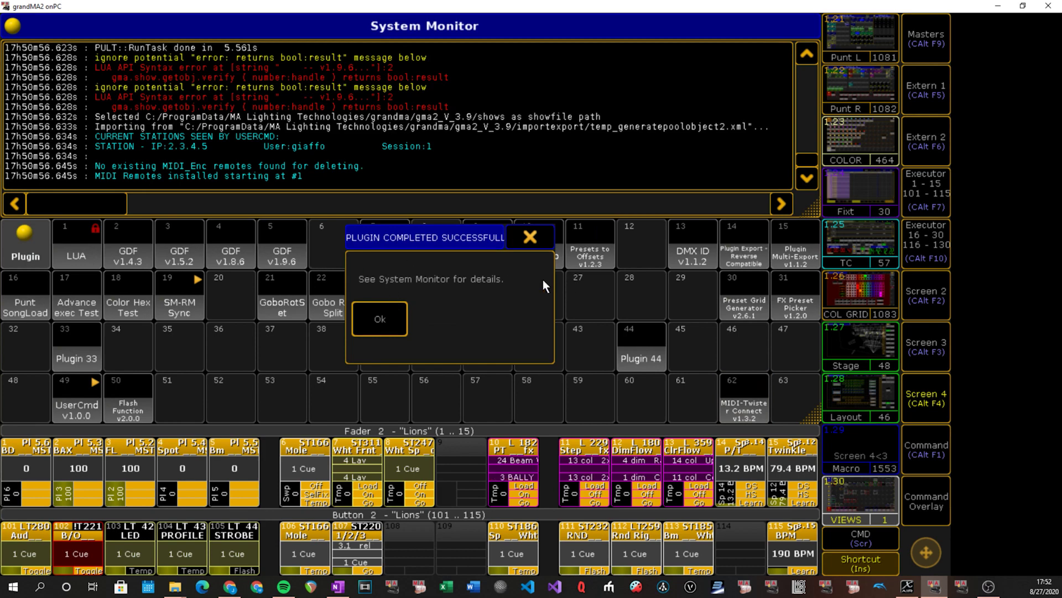
pyautogui.click(376, 320)
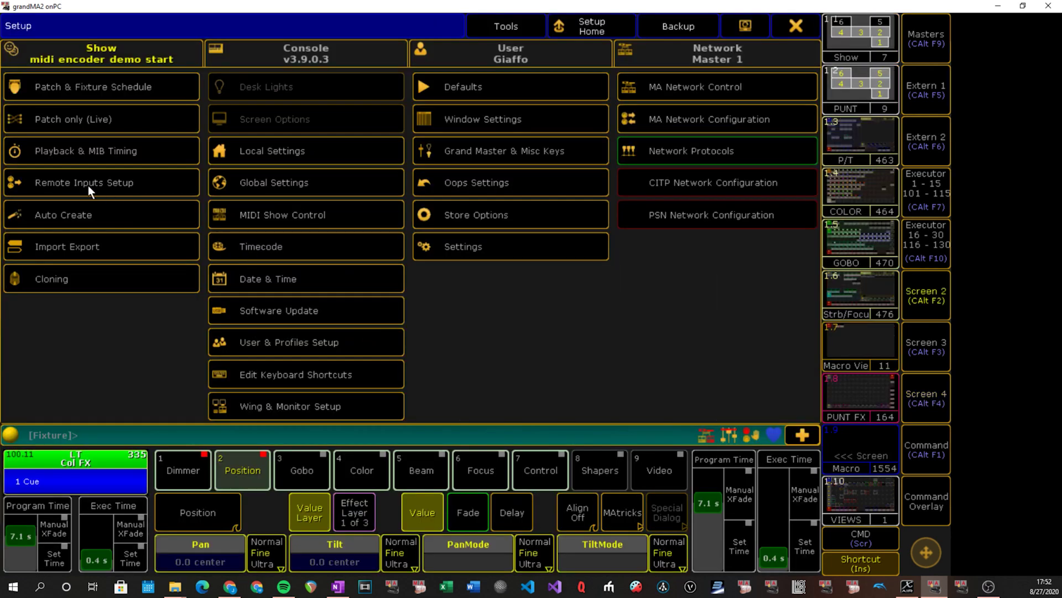
# Review the MIDI Remotes table's Info and Channel columns, showing channel 11 LUA entries
pyautogui.click(88, 184)
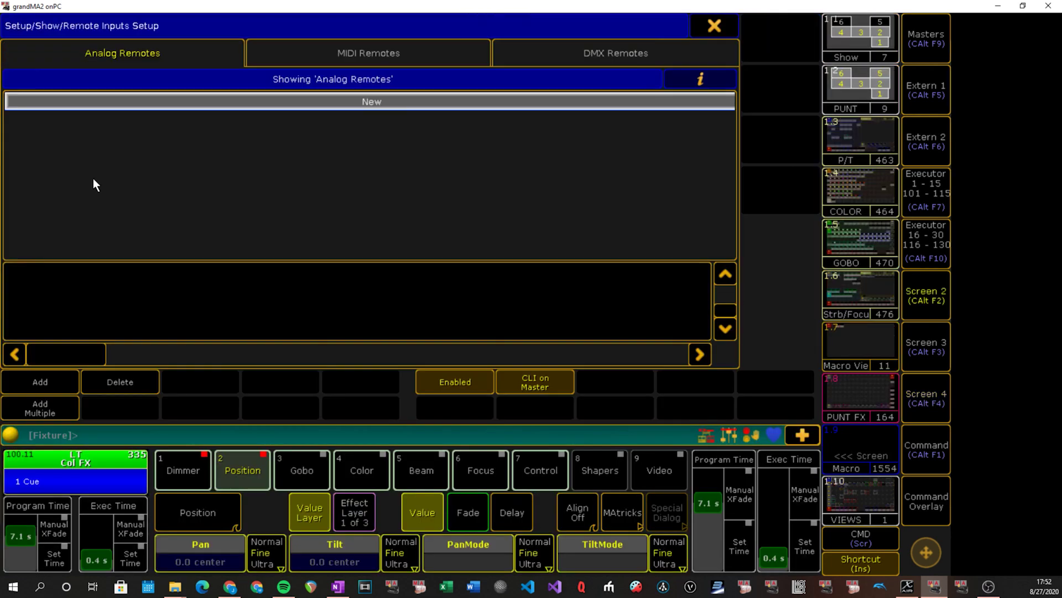
pyautogui.click(389, 52)
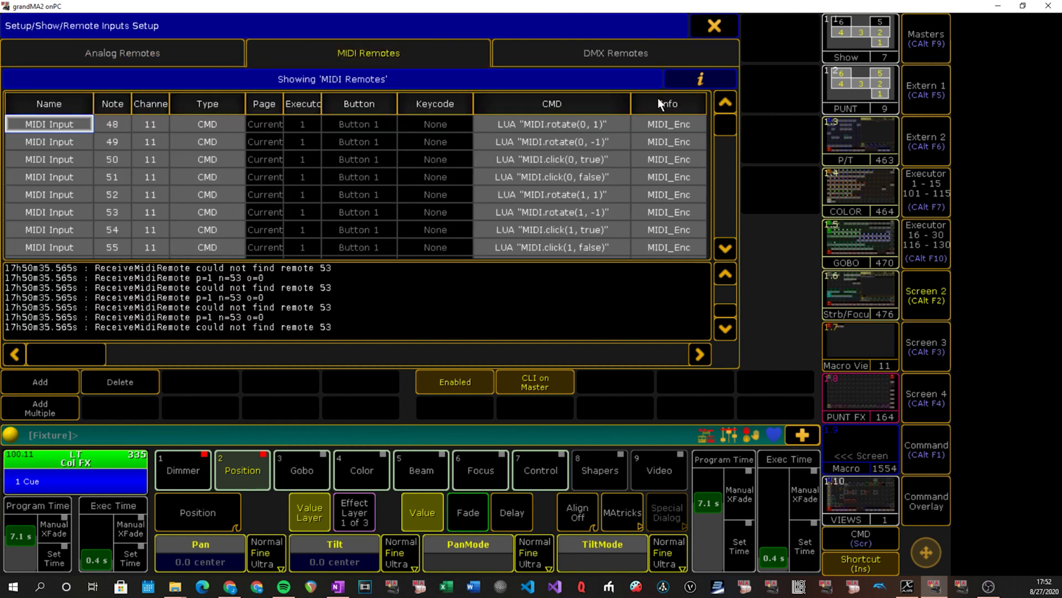
pyautogui.moveTo(716, 127); pyautogui.dragTo(715, 82)
pyautogui.moveTo(673, 124); pyautogui.dragTo(663, 257)
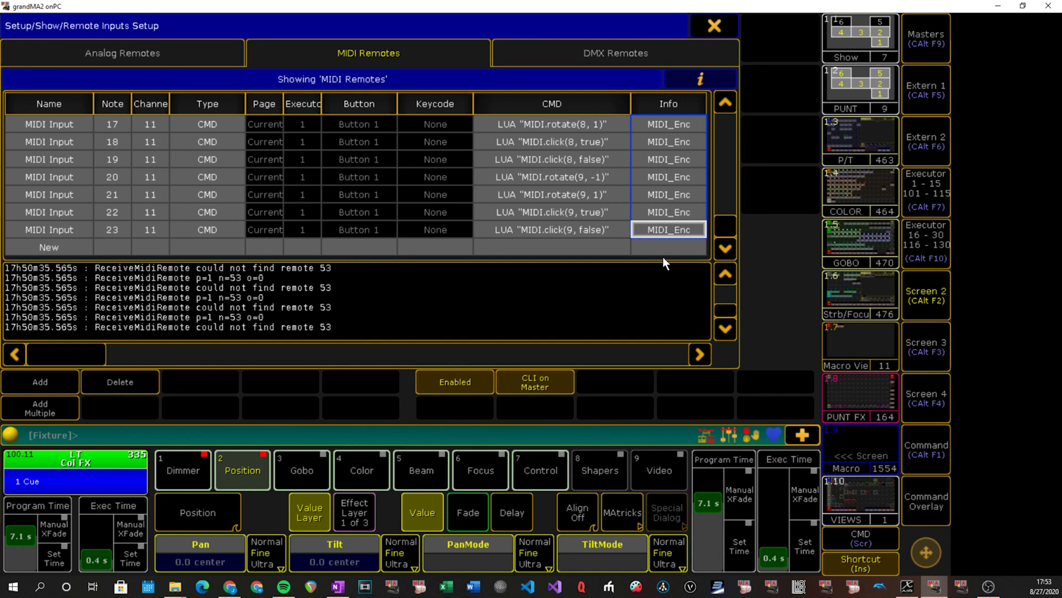
pyautogui.click(413, 191)
pyautogui.scroll(5, 723, 214)
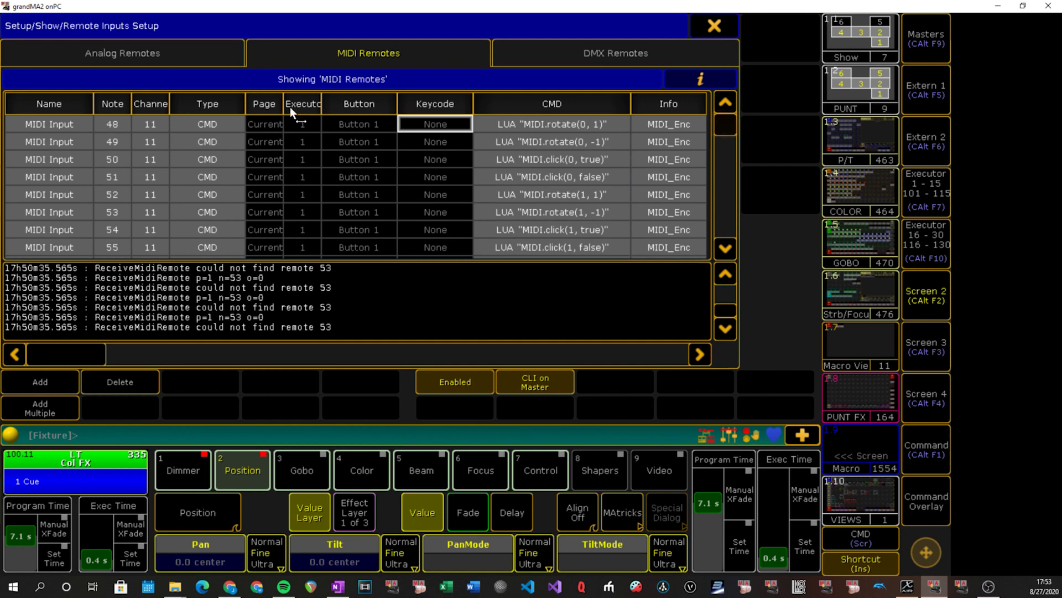
pyautogui.moveTo(175, 123); pyautogui.dragTo(159, 257)
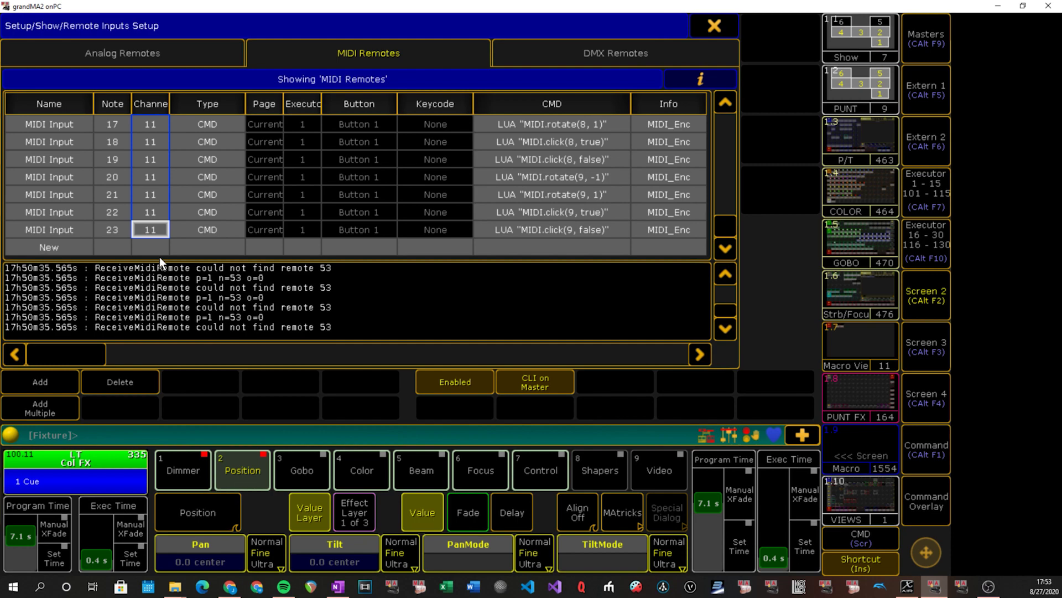
# Close the setup windows, test the encoders, and open plugin 62's code
pyautogui.click(725, 21)
pyautogui.click(791, 21)
pyautogui.click(404, 329)
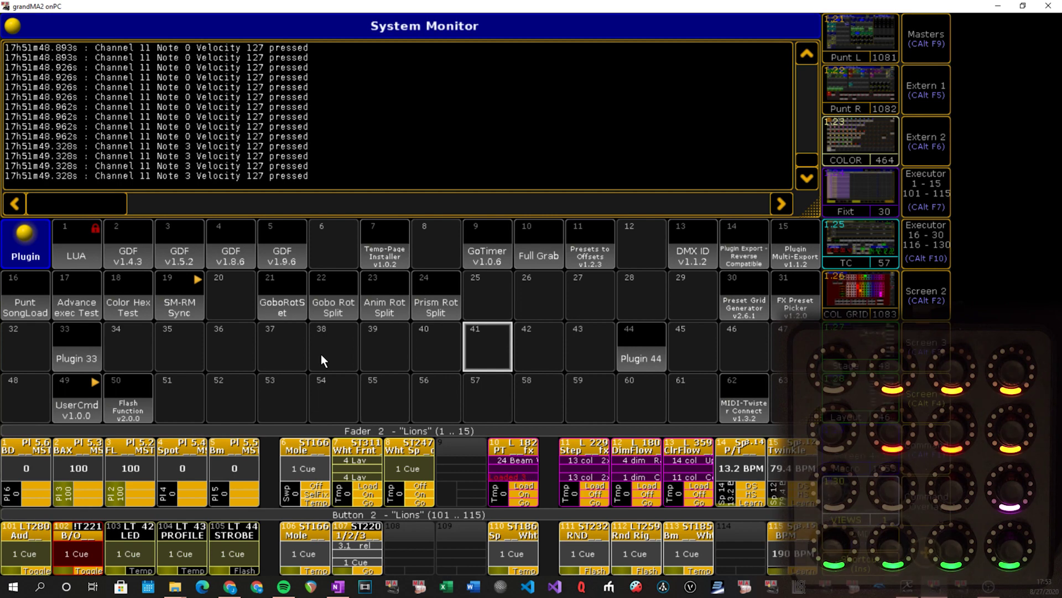
pyautogui.rightClick(729, 380)
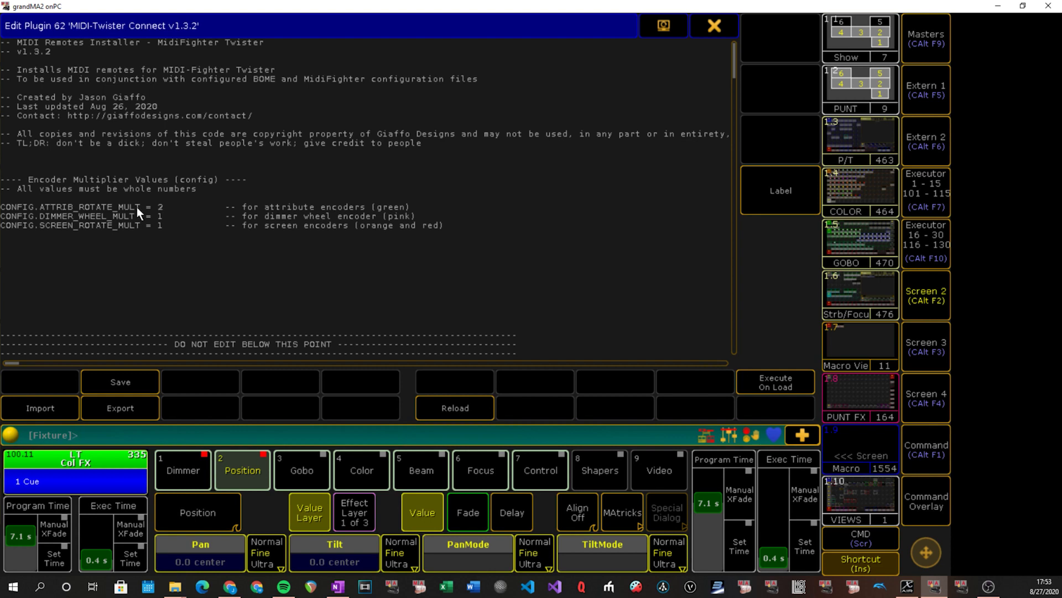
pyautogui.moveTo(137, 207); pyautogui.dragTo(167, 221)
pyautogui.click(170, 227)
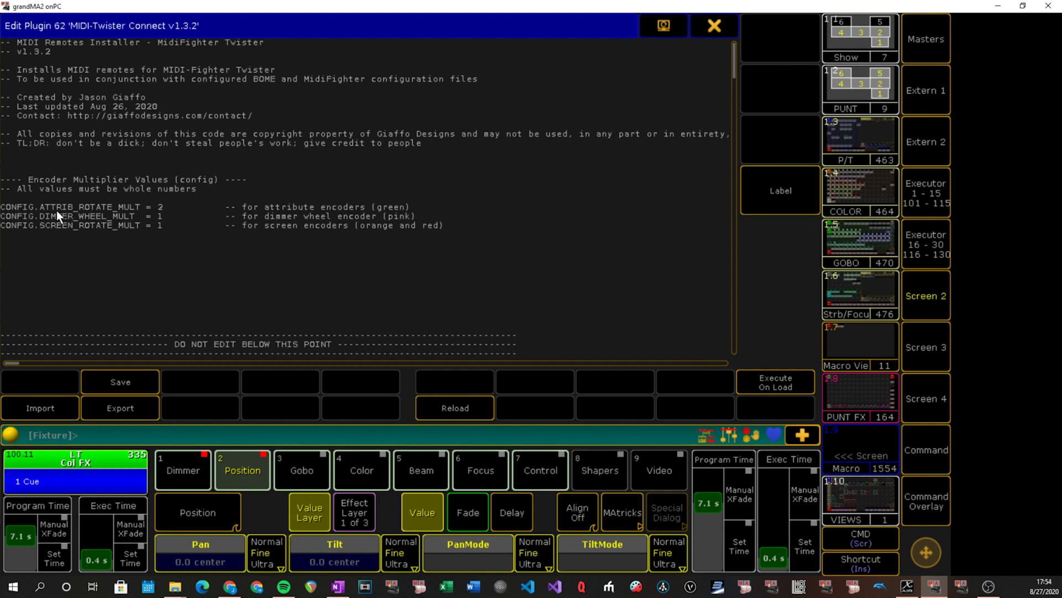
pyautogui.moveTo(56, 209); pyautogui.dragTo(148, 207)
pyautogui.click(158, 207)
pyautogui.moveTo(39, 226); pyautogui.dragTo(108, 226)
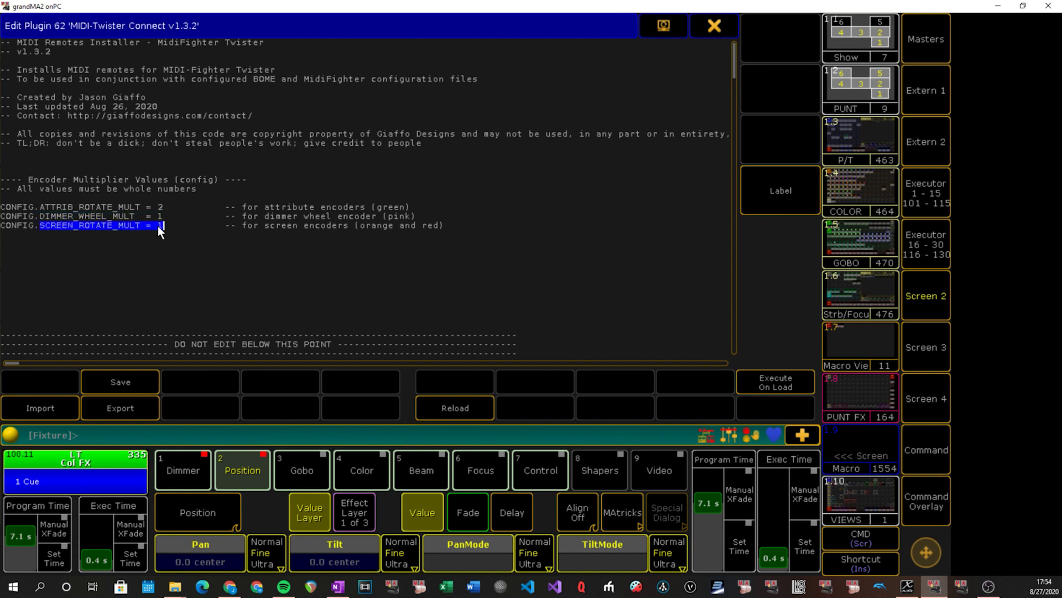